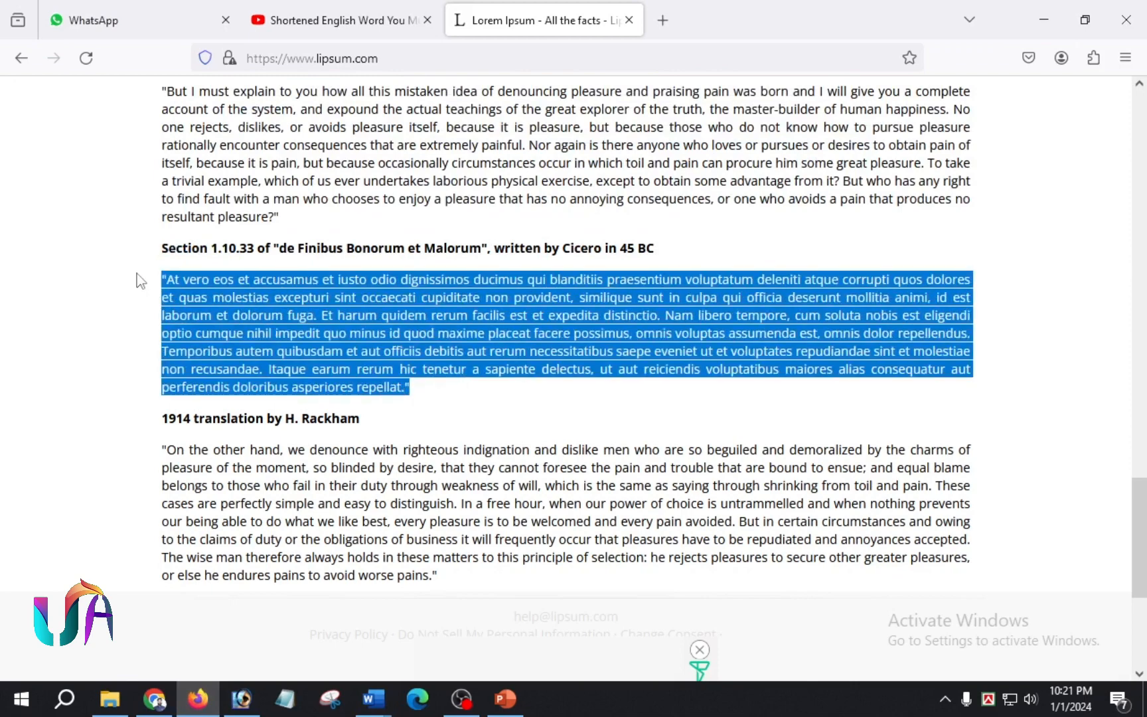
# - Copy the 'At vero eos' Section 1.10.33 paragraph from Firefox and bring up Word's Document3
pyautogui.rightClick(295, 313)
pyautogui.click(365, 344)
pyautogui.click(373, 698)
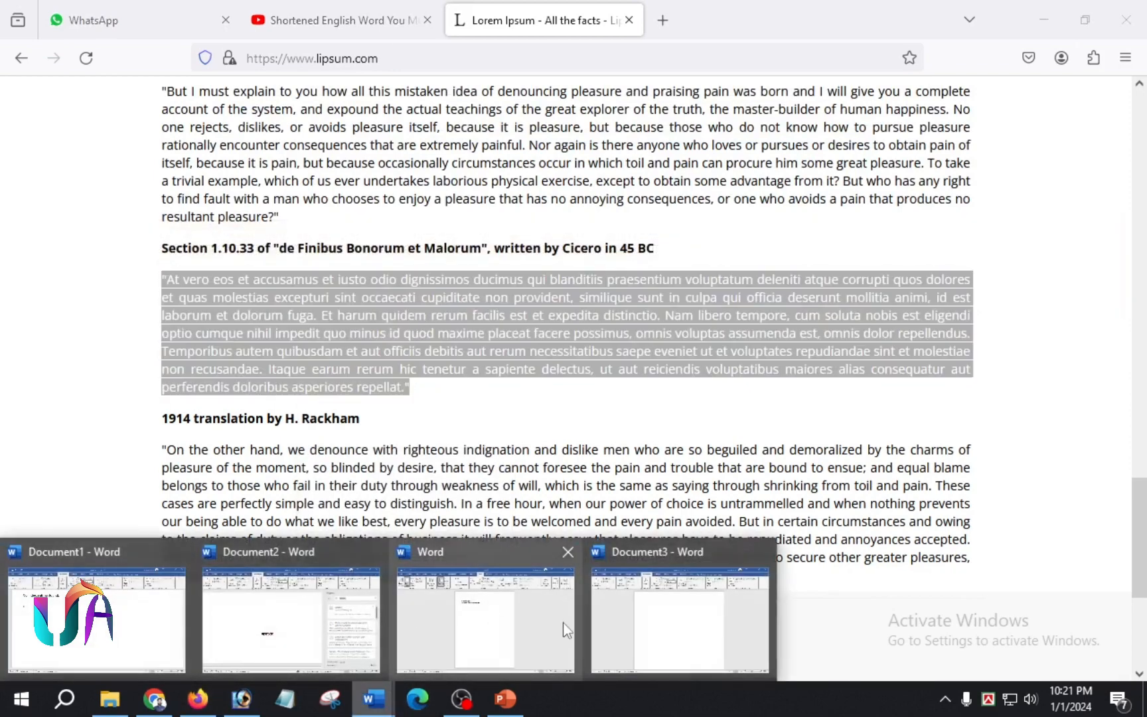
pyautogui.click(663, 591)
# - Paste the Latin paragraph and insert Automatic Table 1 as the contents table below it
pyautogui.write('\\"At vero eos et accusamus et iusto odio dignissimos ducimus qui blanditiis praesentium voluptatum deleniti atque corrupti quos dolores et quas molestias excepturi sint occaecati cupiditate non provident, similique sunt in culpa qui officia deserunt mollitia animi, id est laborum et dolorum fuga. Et harum quidem rerum facilis est et expedita distinctio. Nam libero tempore, cum soluta nobis est eligendi optio cumque nihil impedit quo minus id quod maxime placeat facere possimus, omnis voluptas assumenda est, omnis dolor repellendus. Temporibus autem quibusdam et aut officiis debitis aut rerum necessitatibus saepe eveniet ut et voluptates repudiandae sint et molestiae non recusandae. Itaque earum rerum hic tenetur a sapiente delectus, ut aut reiciendis voluptatibus maiores alias consequatur aut perferendis doloribus asperiores repellat.\\"')
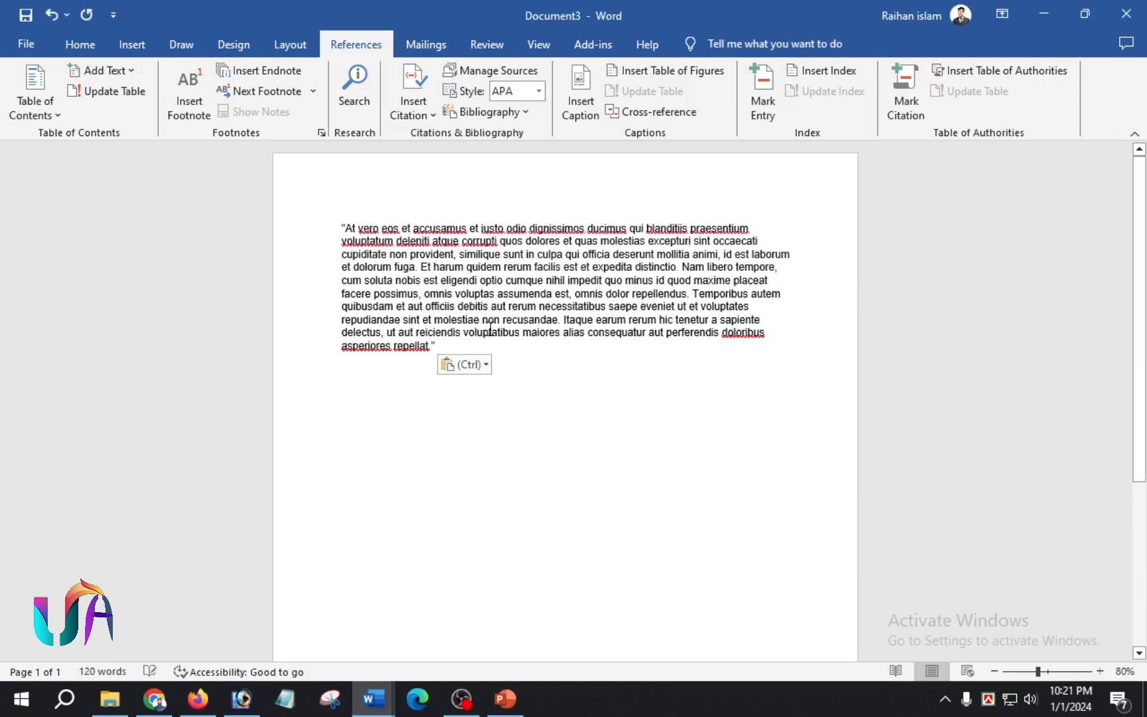
pyautogui.keyDown('ctrl'); pyautogui.scroll(2, 490, 329); pyautogui.keyUp('ctrl')
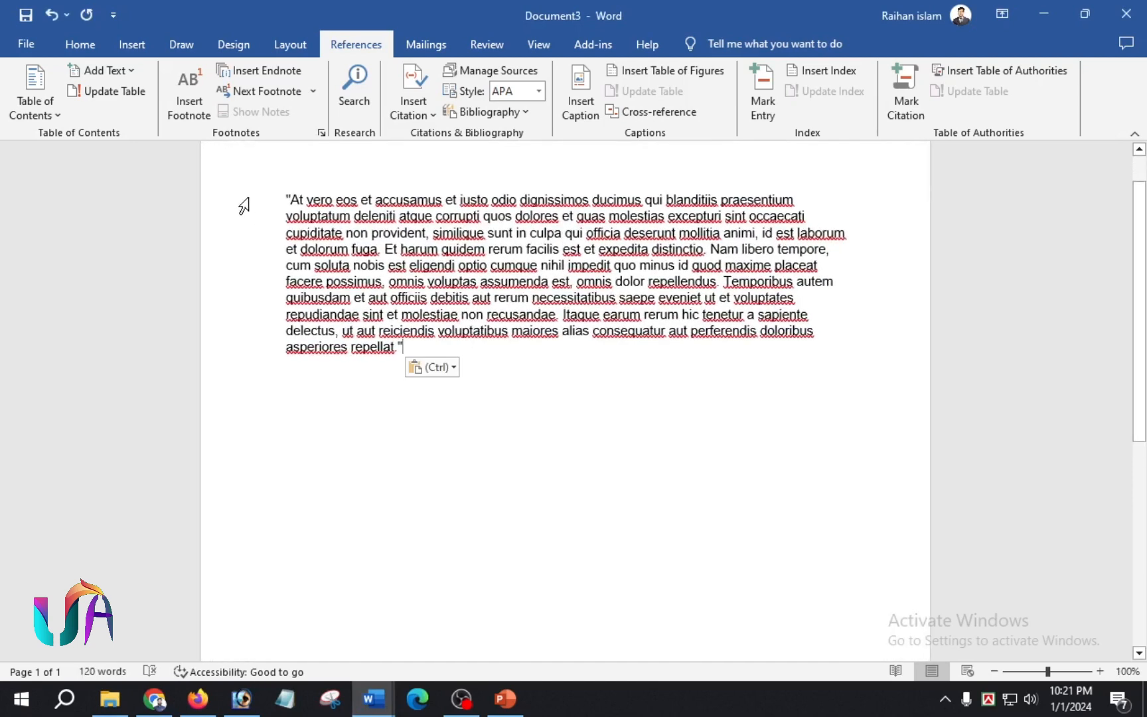
pyautogui.click(50, 117)
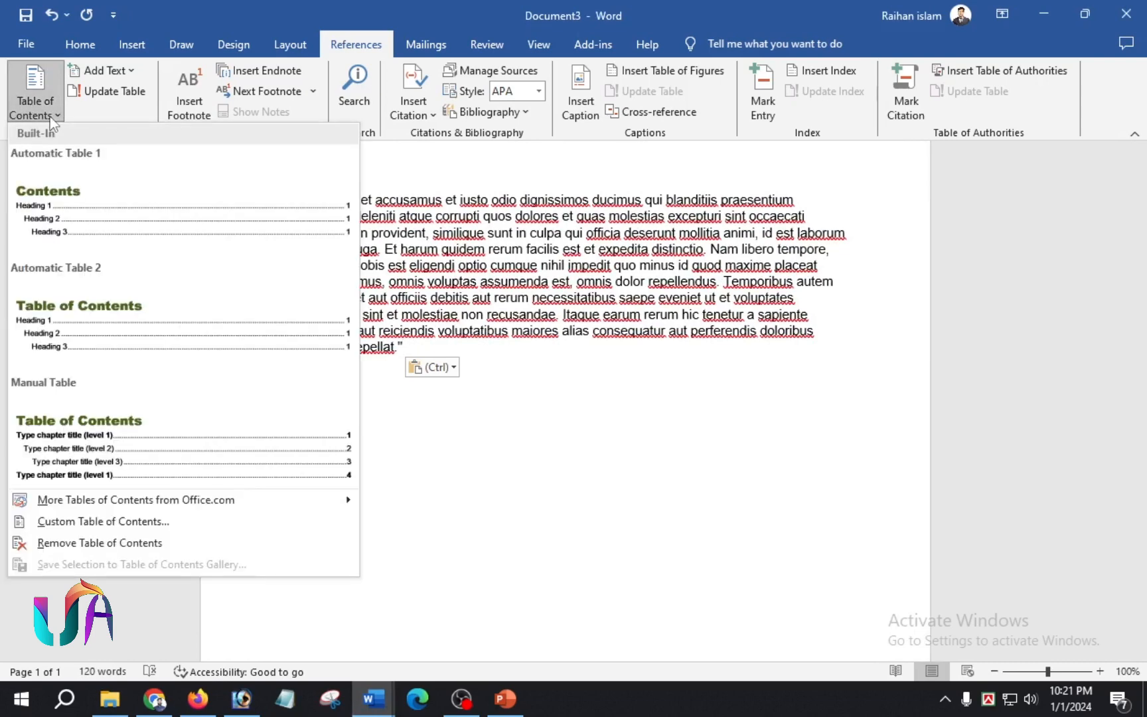
pyautogui.click(78, 212)
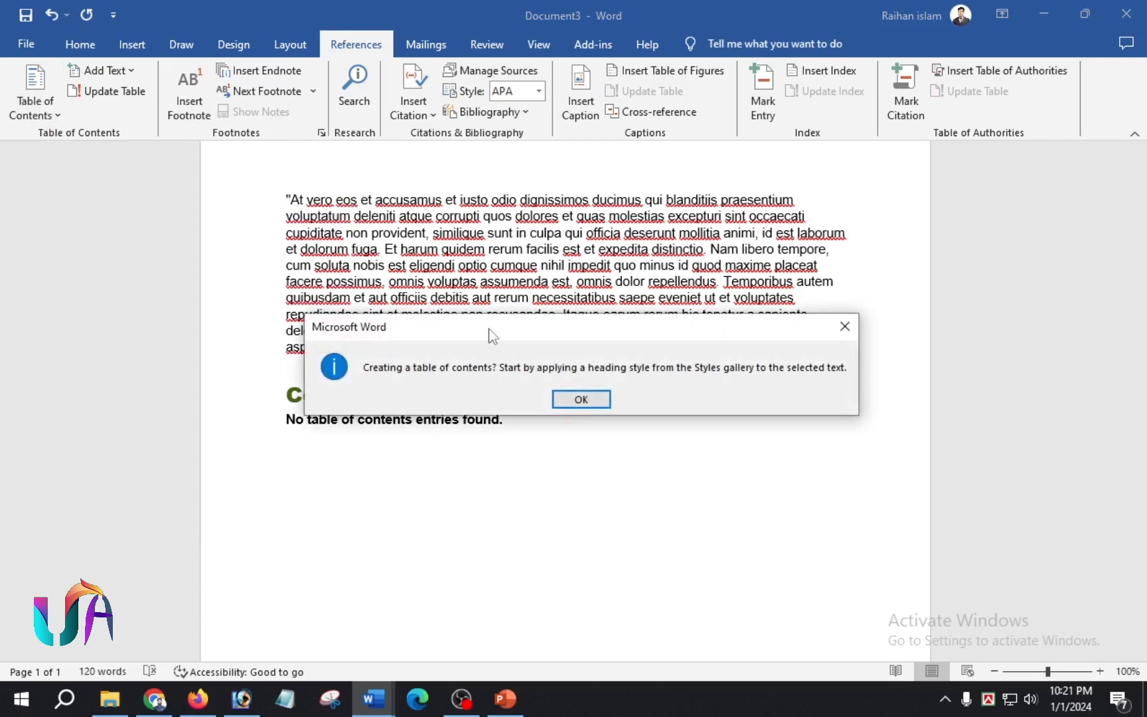
pyautogui.click(591, 401)
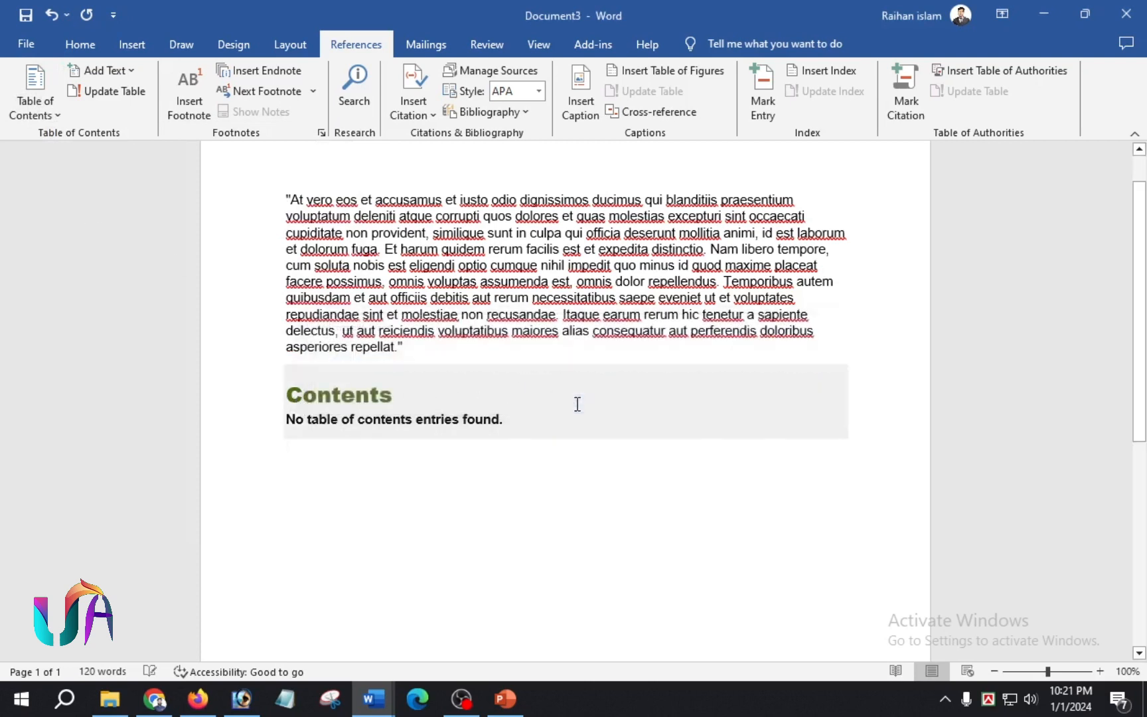
pyautogui.click(389, 445)
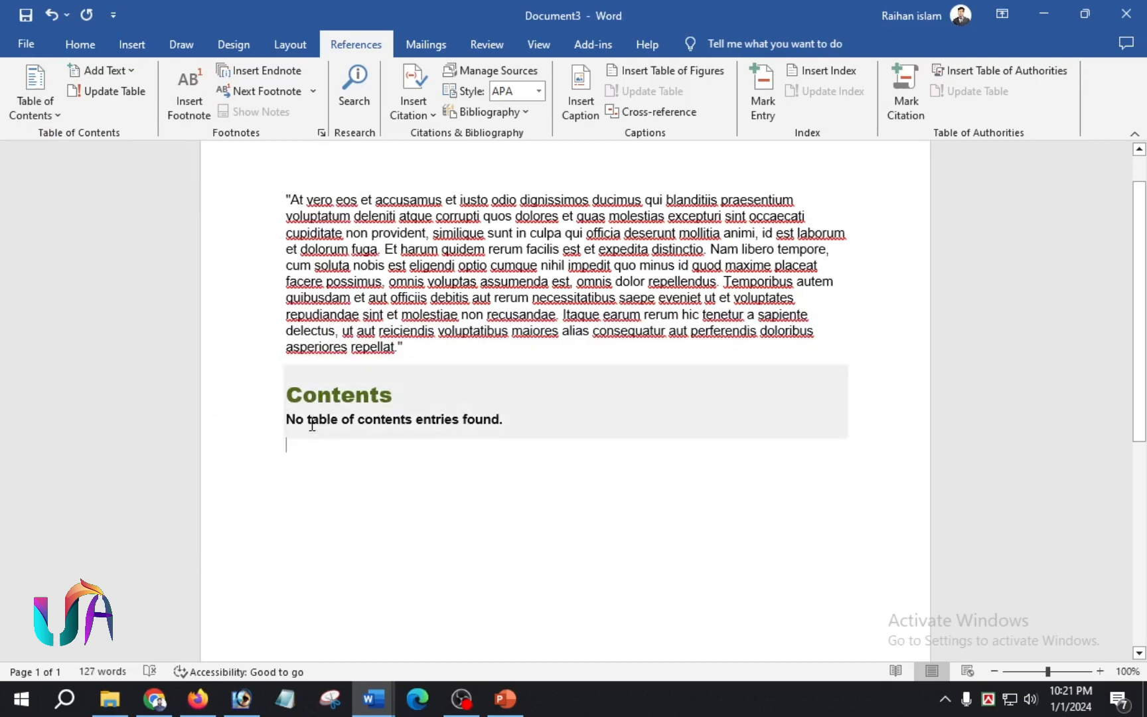
# - Make the empty line a Level 1 contents entry and insert footnote 1 reading 'note'
pyautogui.click(132, 70)
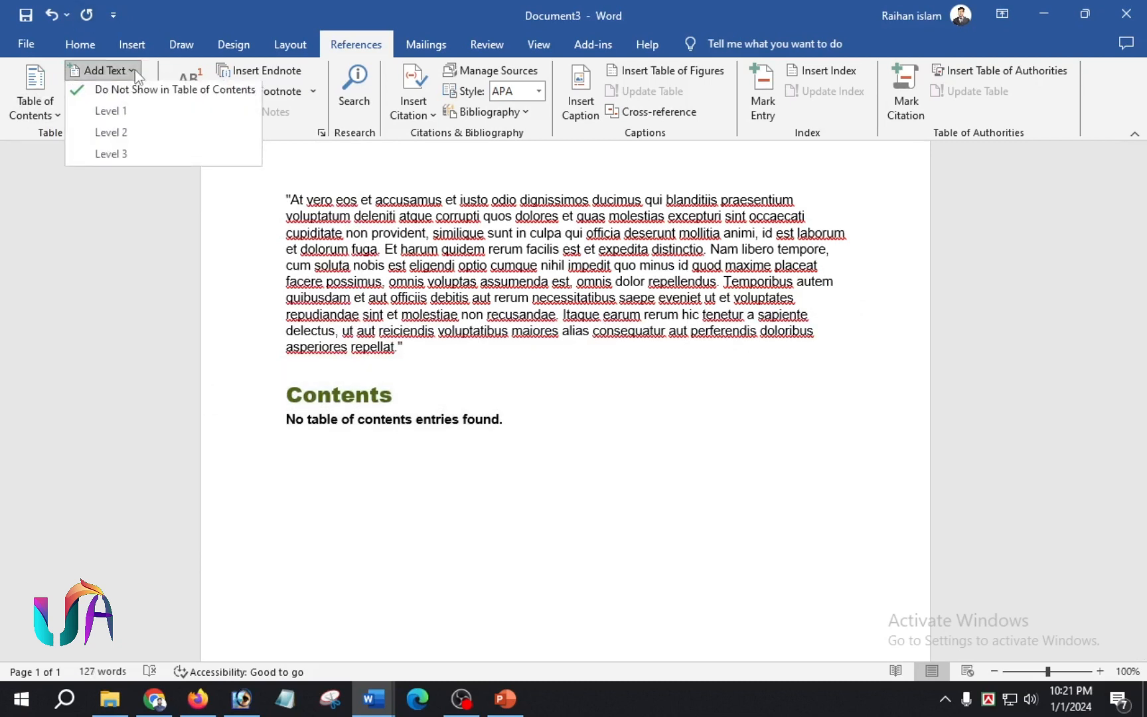
pyautogui.click(118, 115)
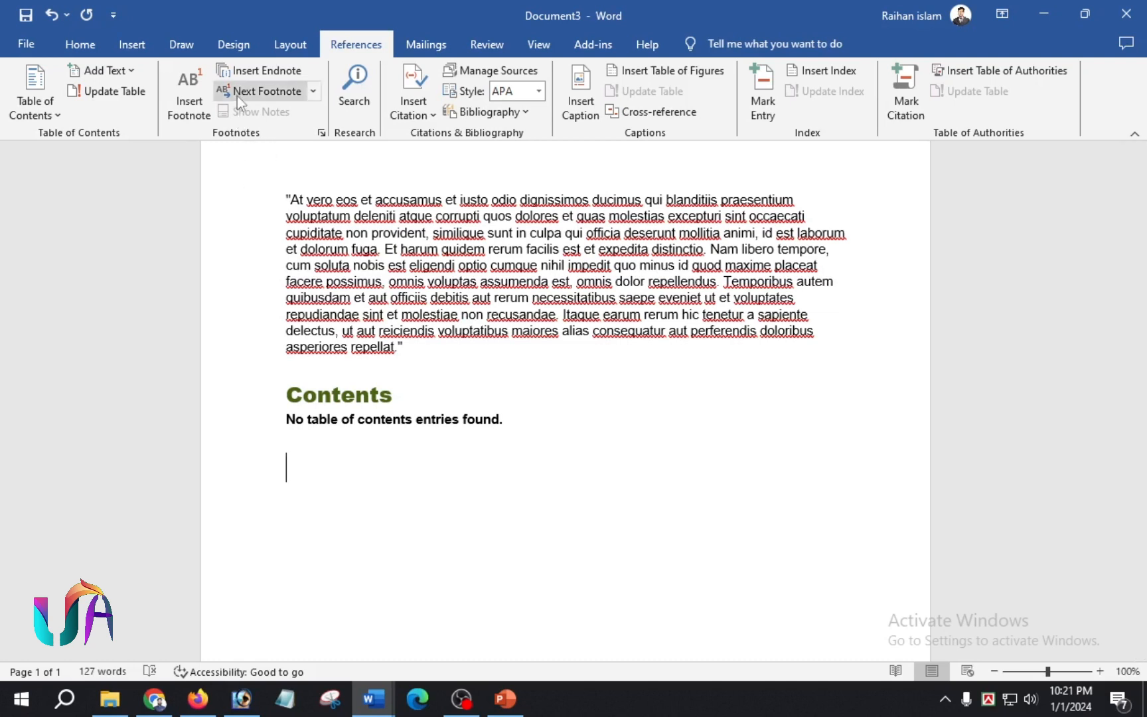
pyautogui.click(189, 93)
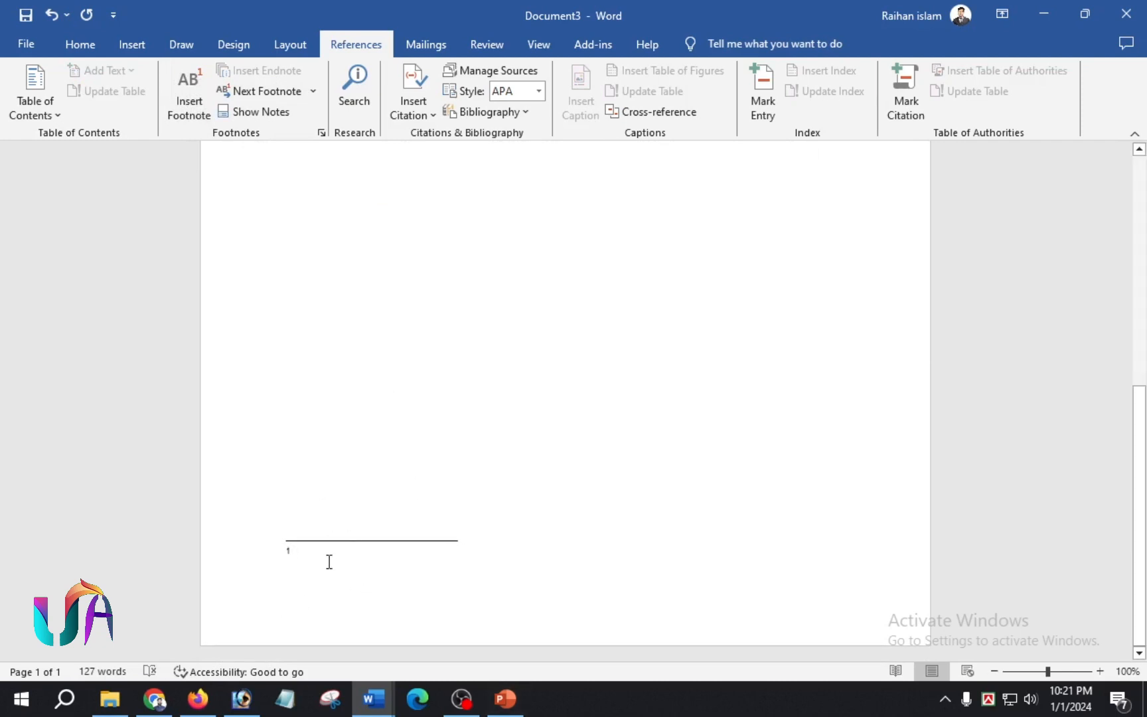
pyautogui.write('note')
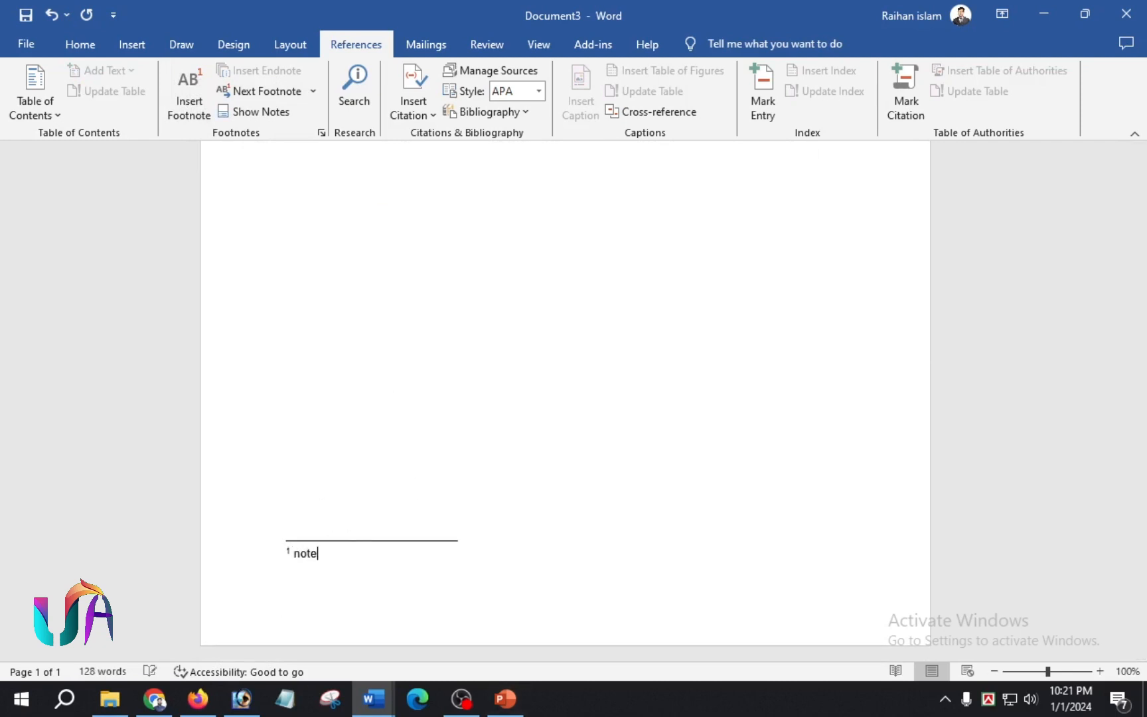
pyautogui.scroll(5, 452, 321)
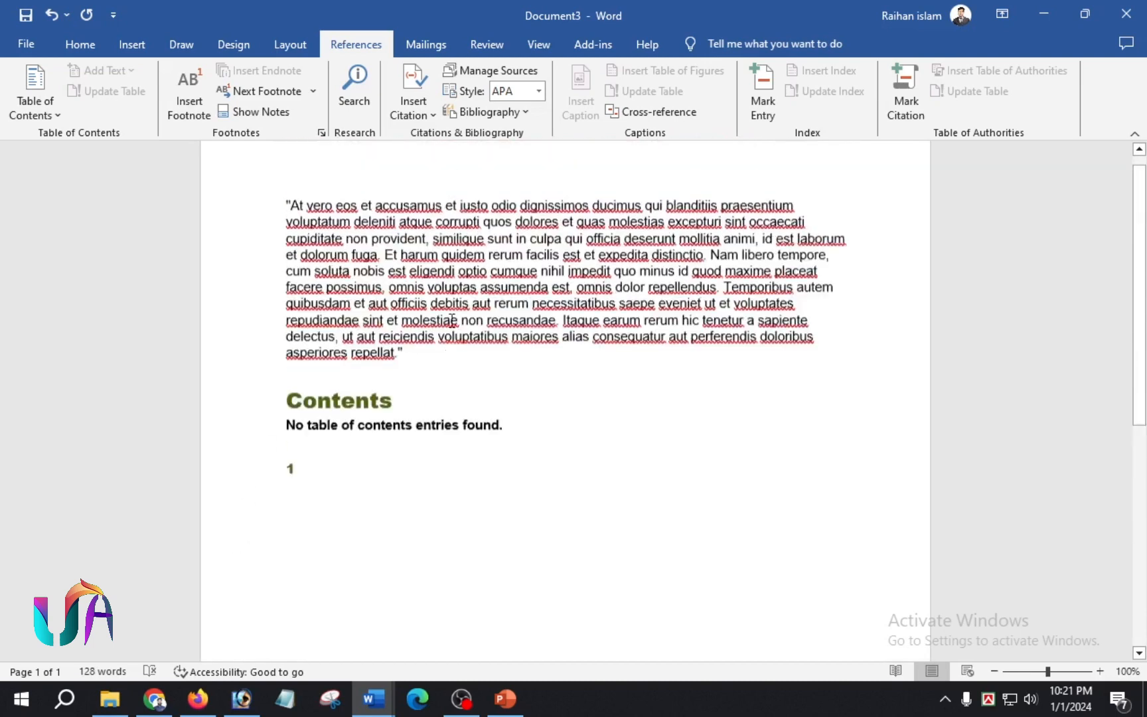
pyautogui.scroll(1, 452, 321)
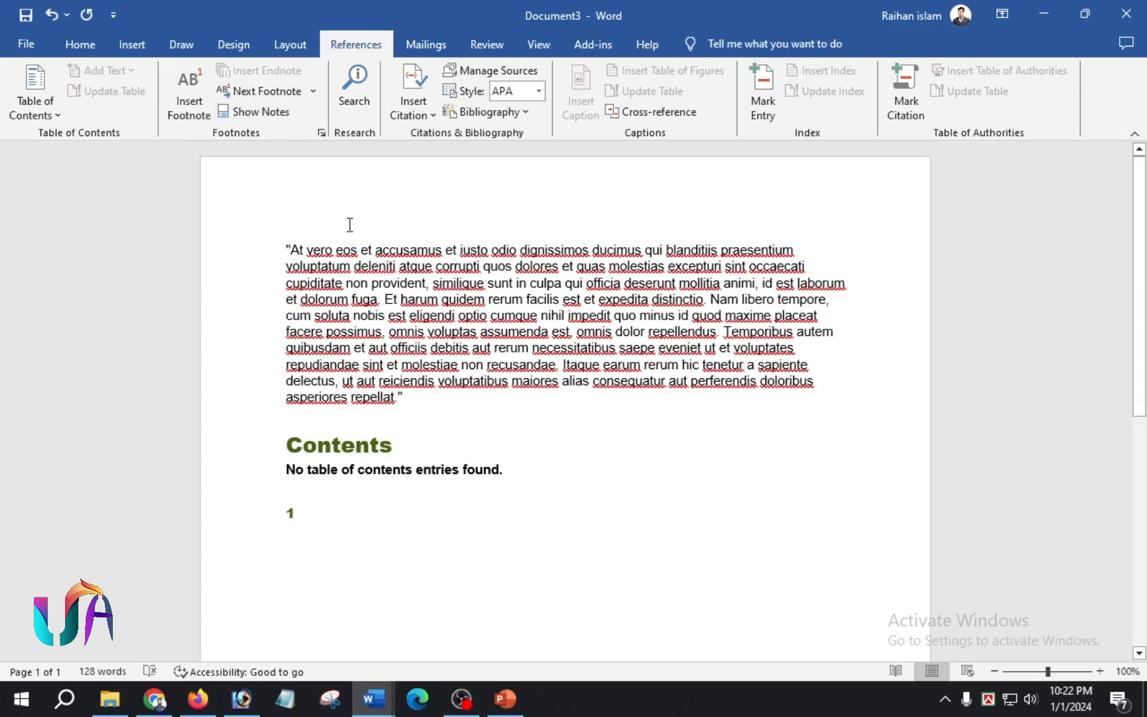
# - Search for 'content' in the References Search pane and browse the web results
pyautogui.click(355, 93)
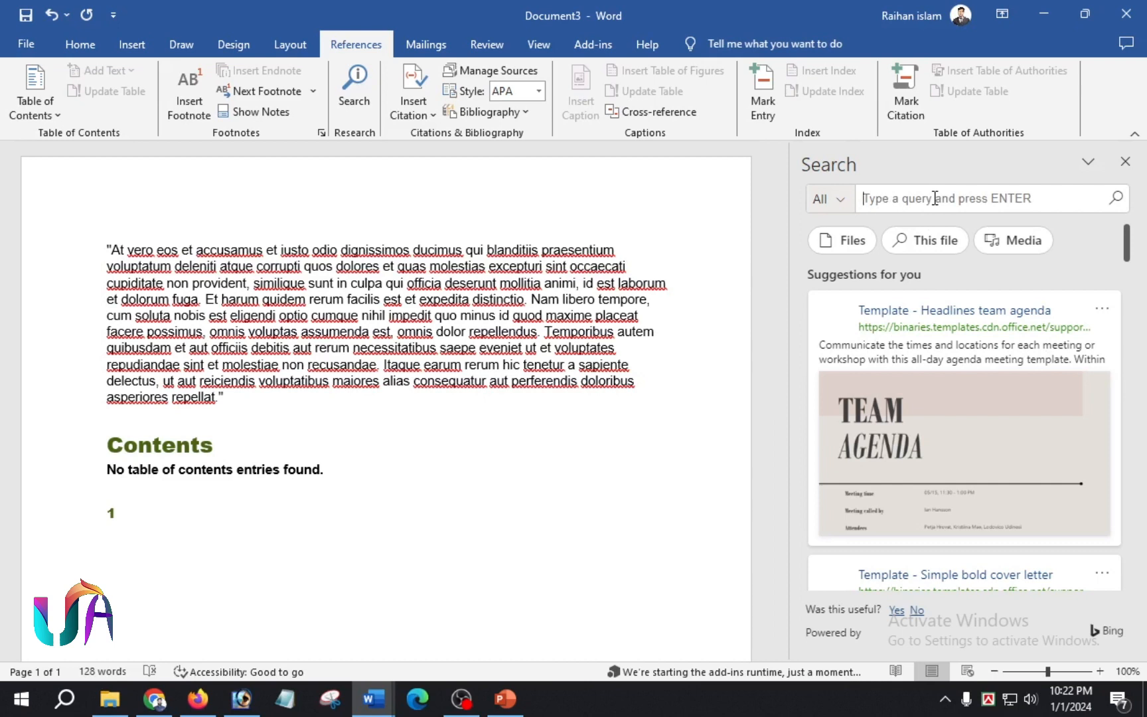
pyautogui.write('content')
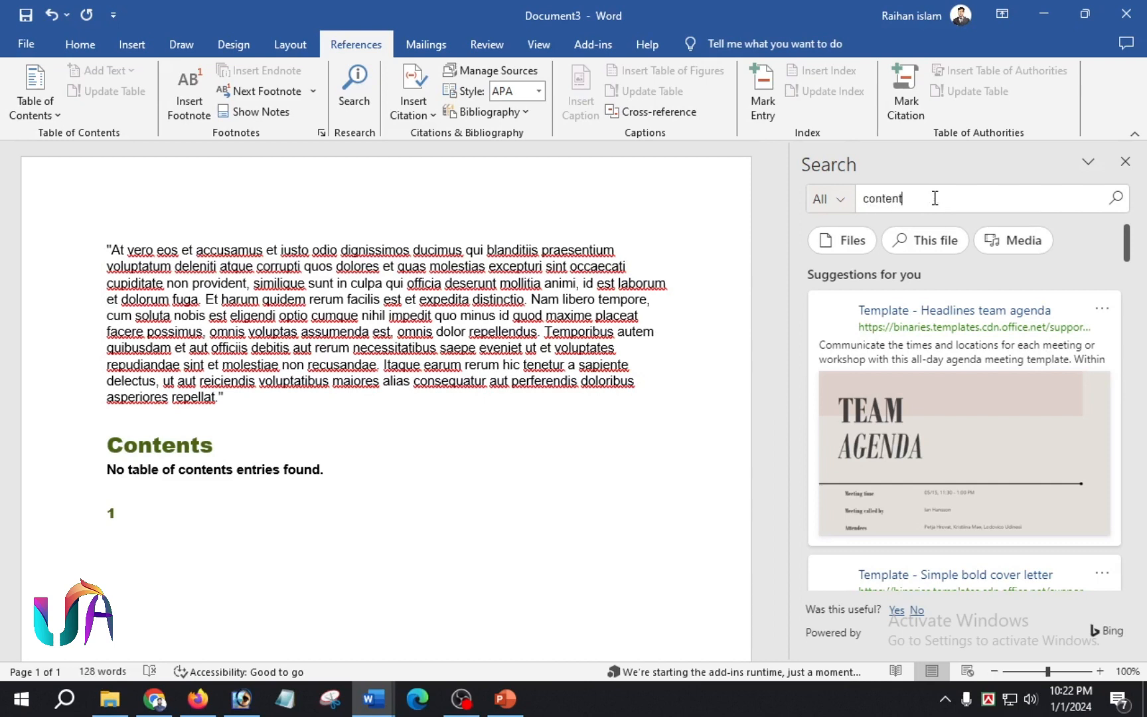
pyautogui.press('Return')
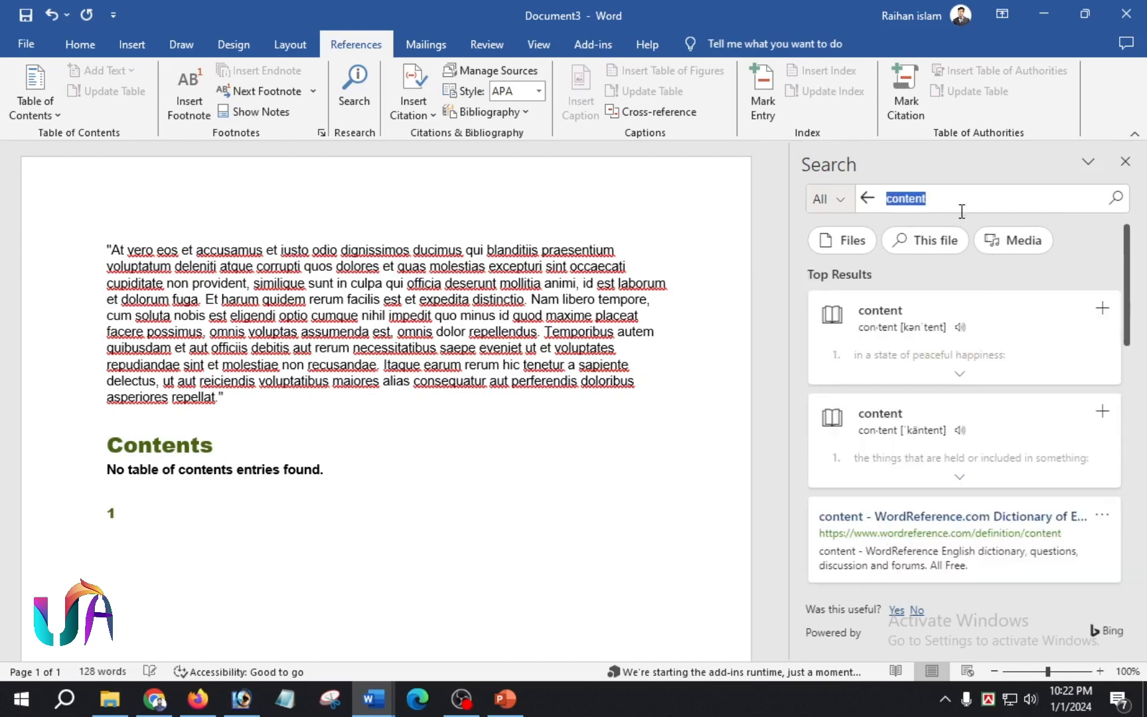
pyautogui.scroll(-3, 954, 455)
pyautogui.scroll(-10, 959, 458)
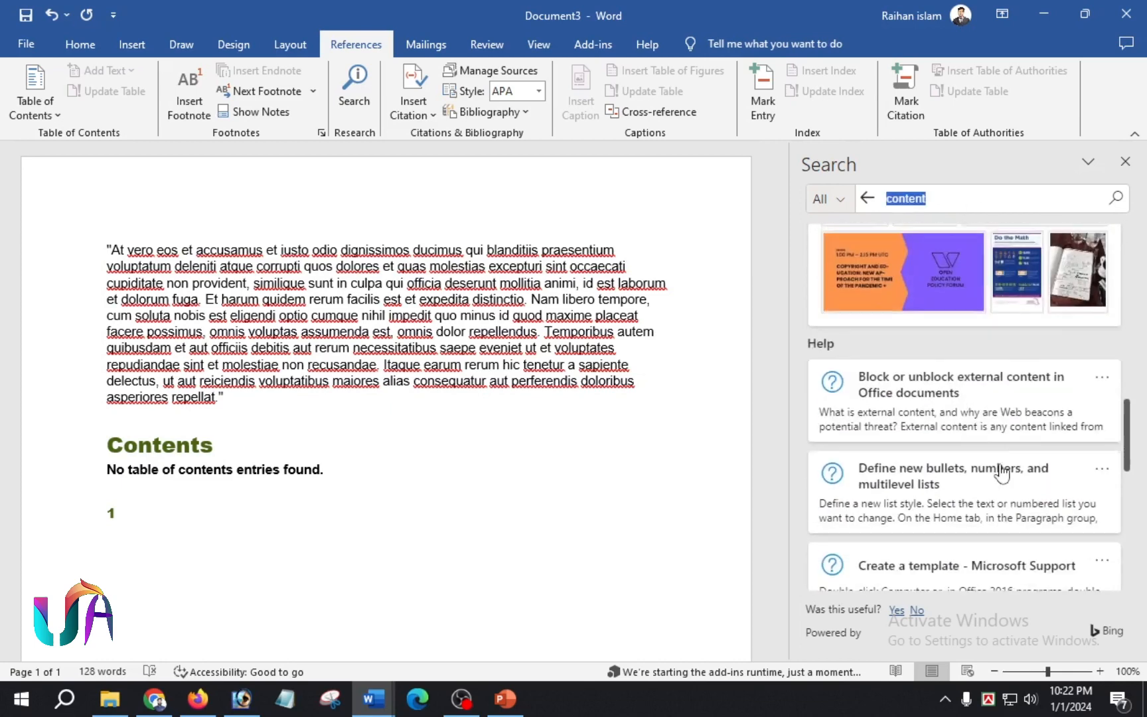
pyautogui.scroll(-2, 969, 465)
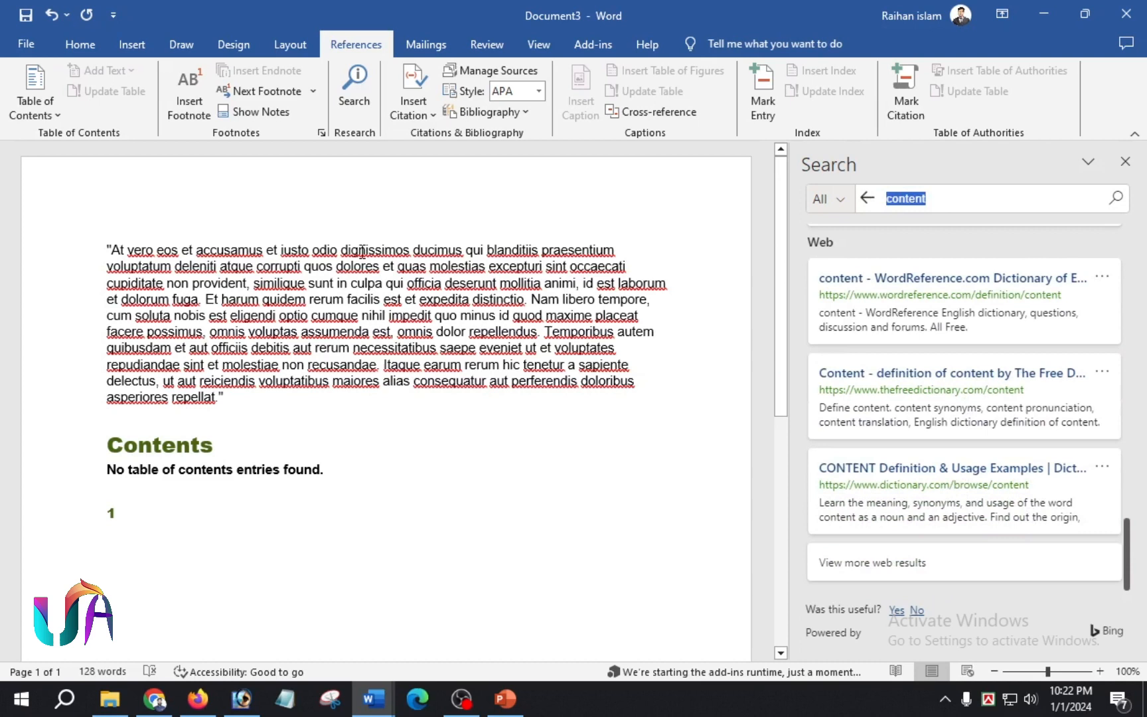
# - Insert a new placeholder citation named Placeholder1 after the footnote
pyautogui.click(433, 119)
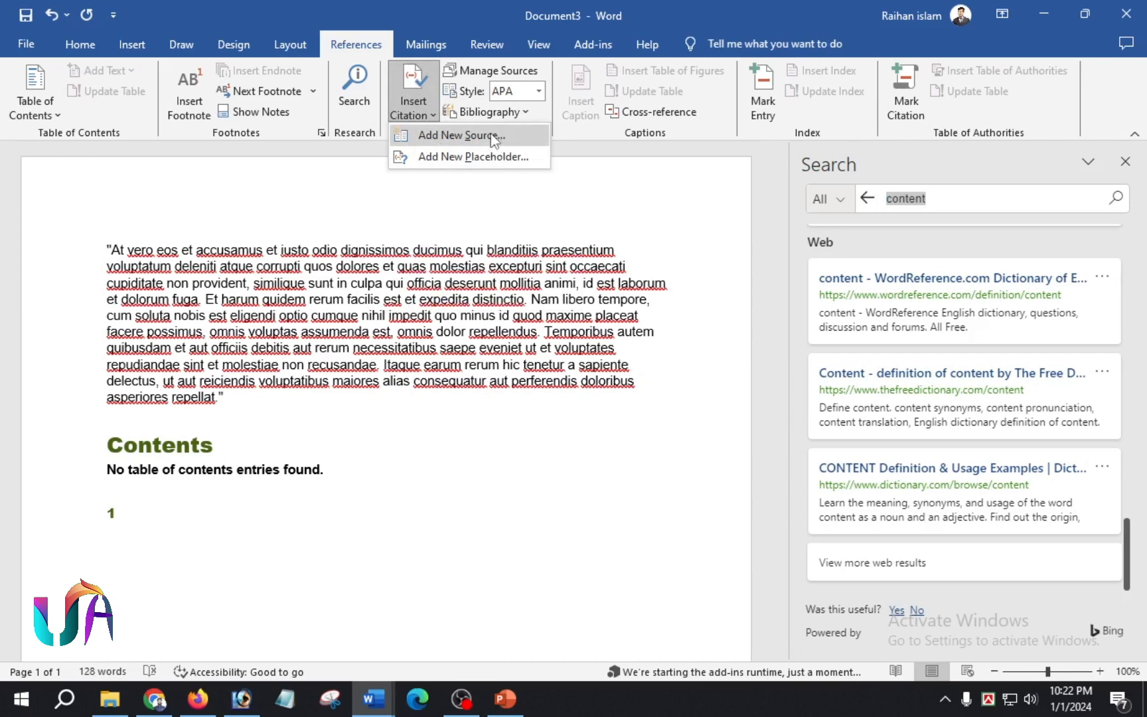
pyautogui.click(508, 158)
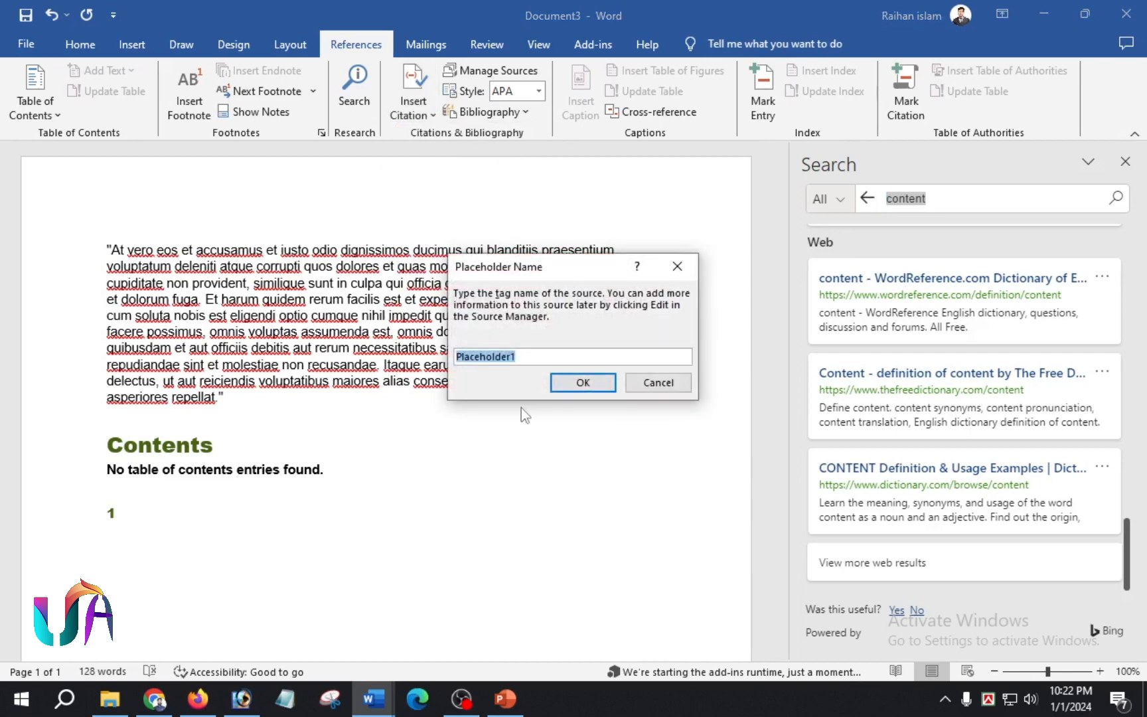
pyautogui.click(596, 385)
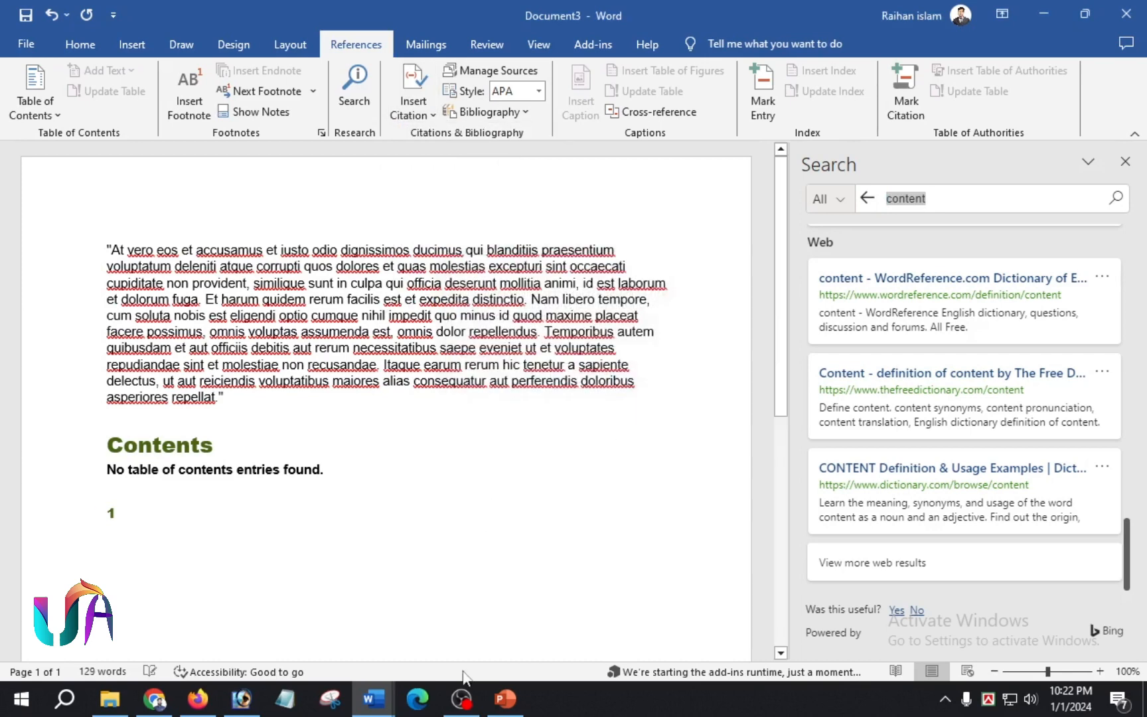
pyautogui.scroll(-3, 110, 558)
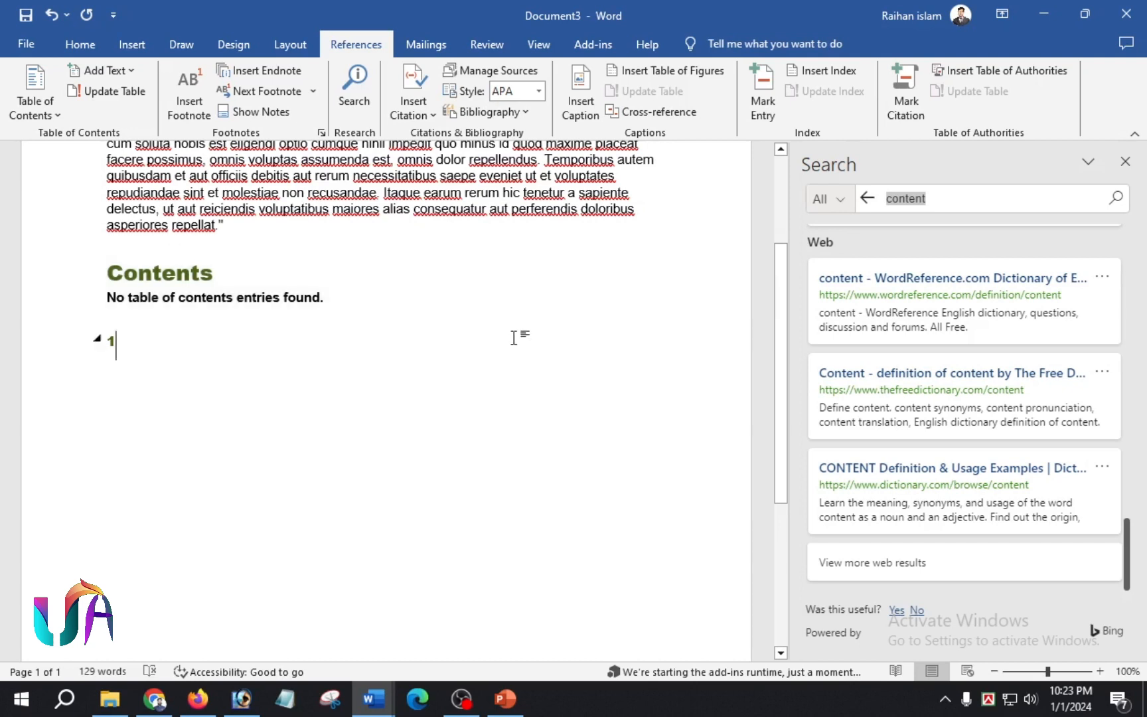
# - Insert a 'Figure 1' caption with the Figure label
pyautogui.click(585, 92)
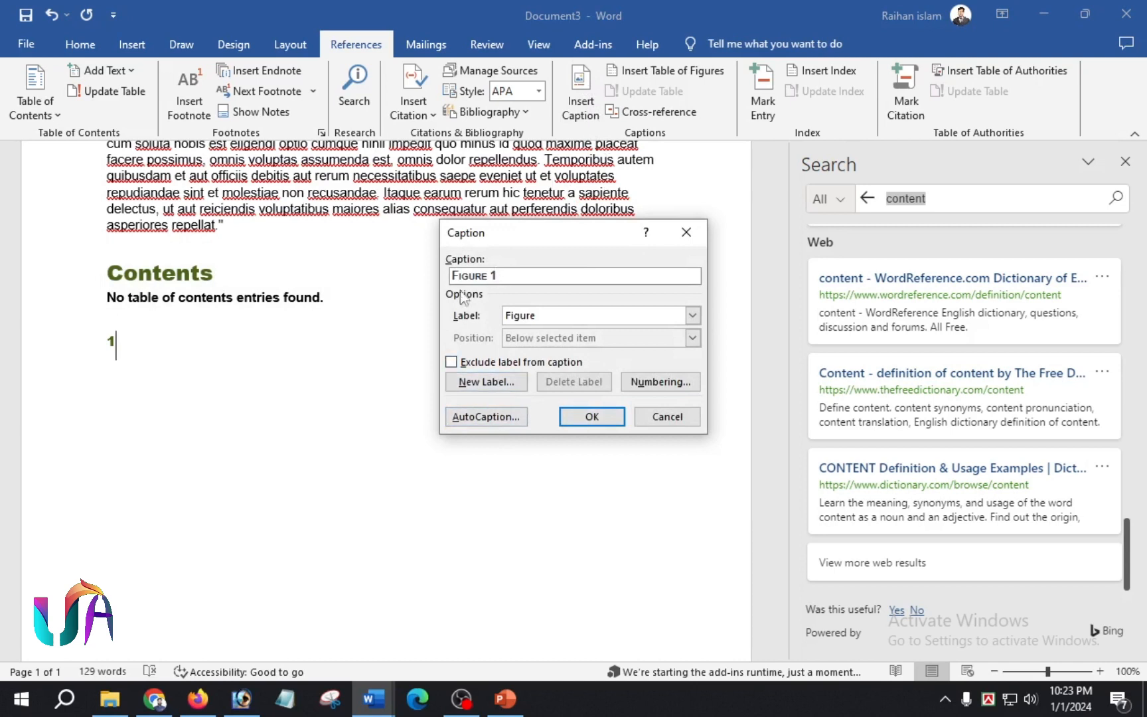
pyautogui.click(587, 415)
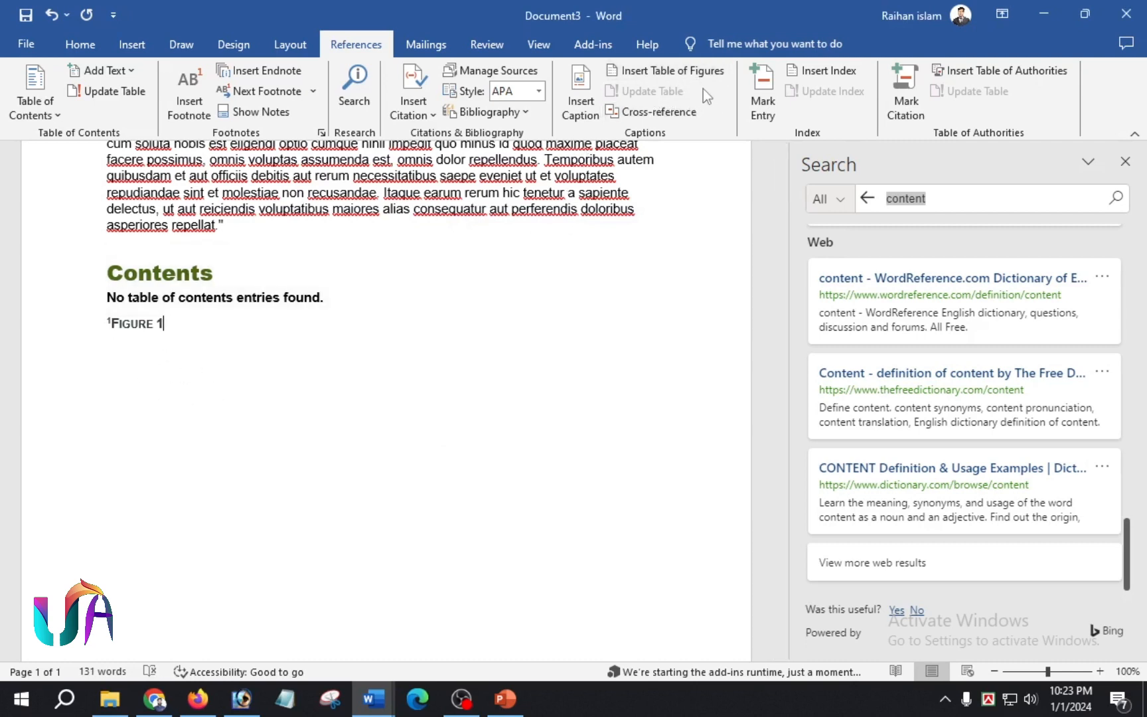
# - Insert a table of figures listing Figure 1 on page 1, then open Mark Index Entry
pyautogui.click(672, 71)
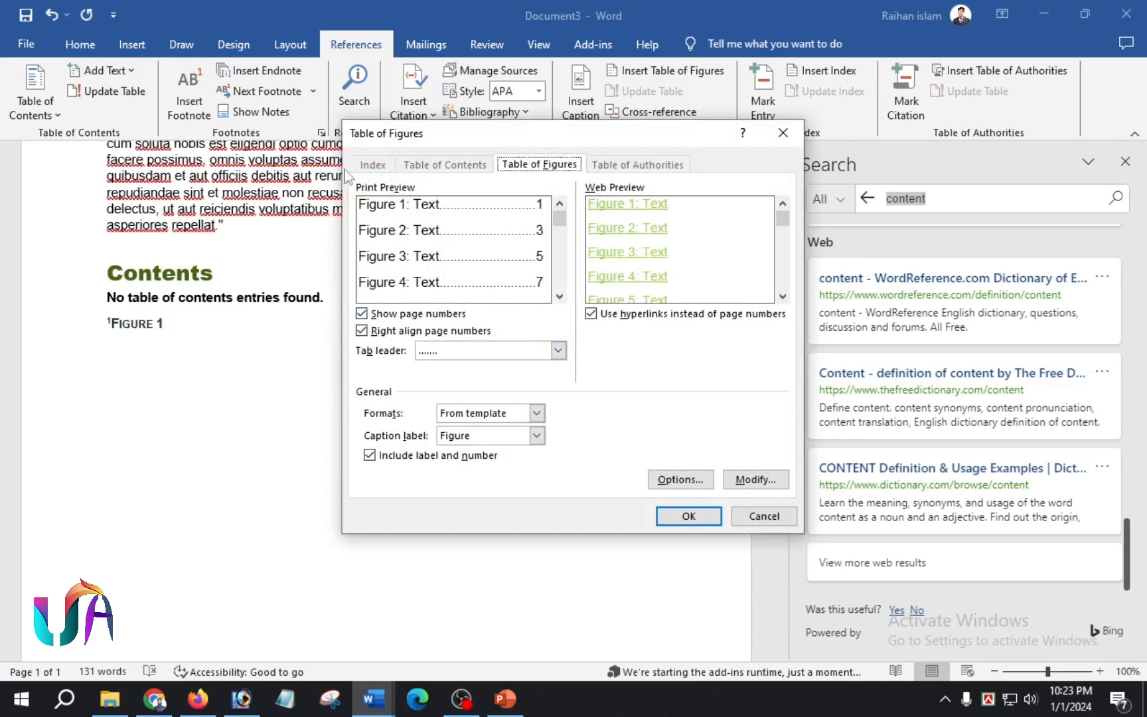
pyautogui.click(688, 516)
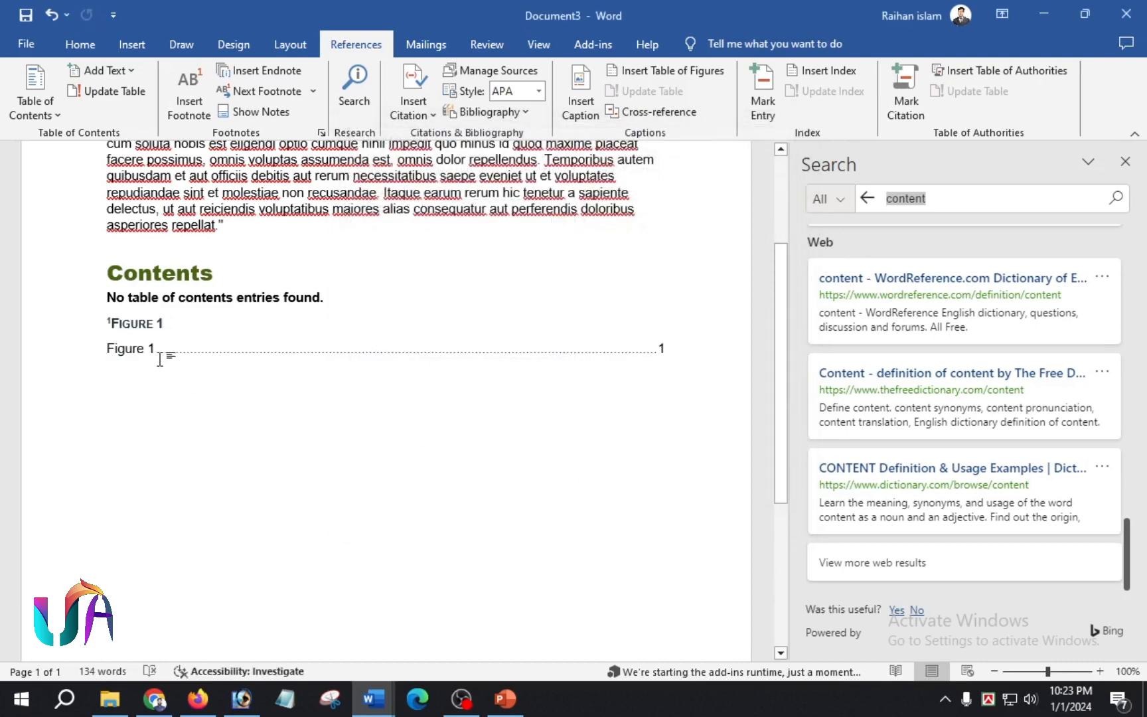
pyautogui.moveTo(145, 355); pyautogui.dragTo(644, 325)
pyautogui.click(558, 418)
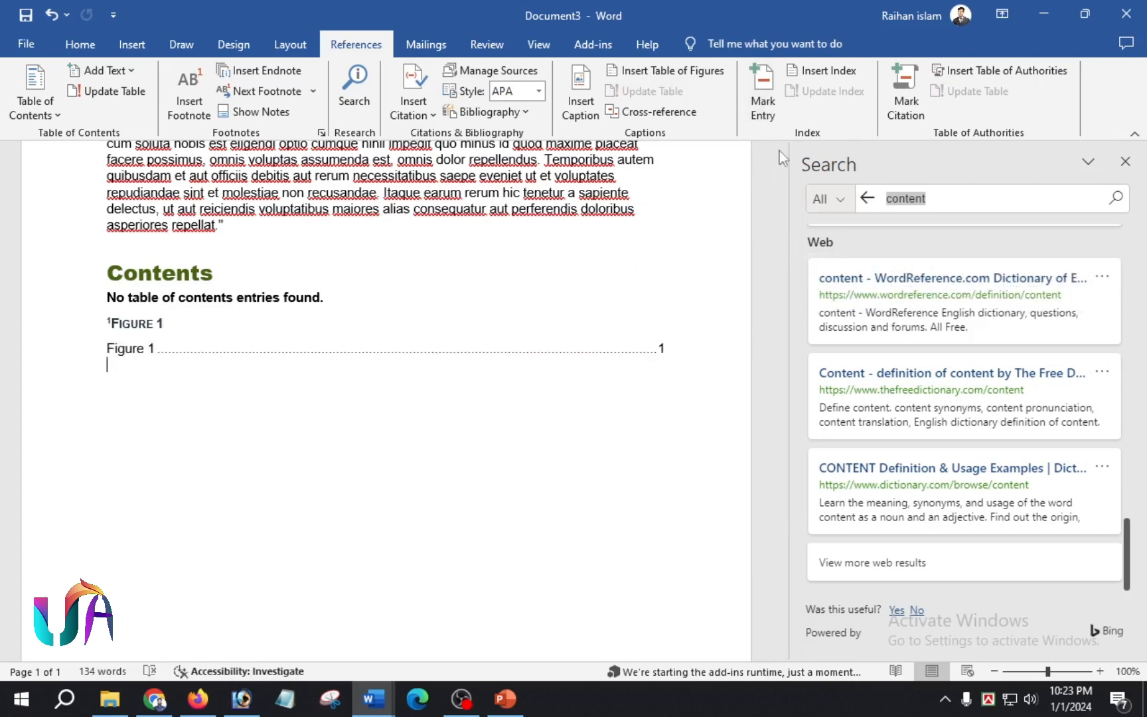
pyautogui.click(763, 95)
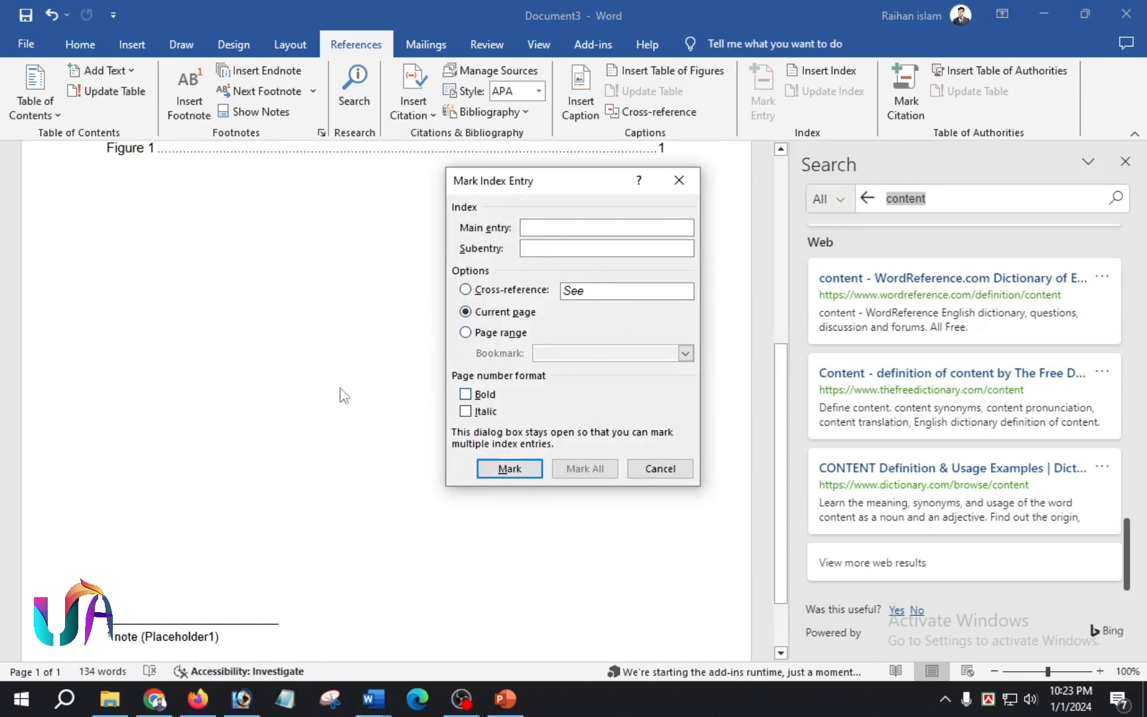
# - Cancel the Mark Index Entry dialog and close the Search pane
pyautogui.click(638, 471)
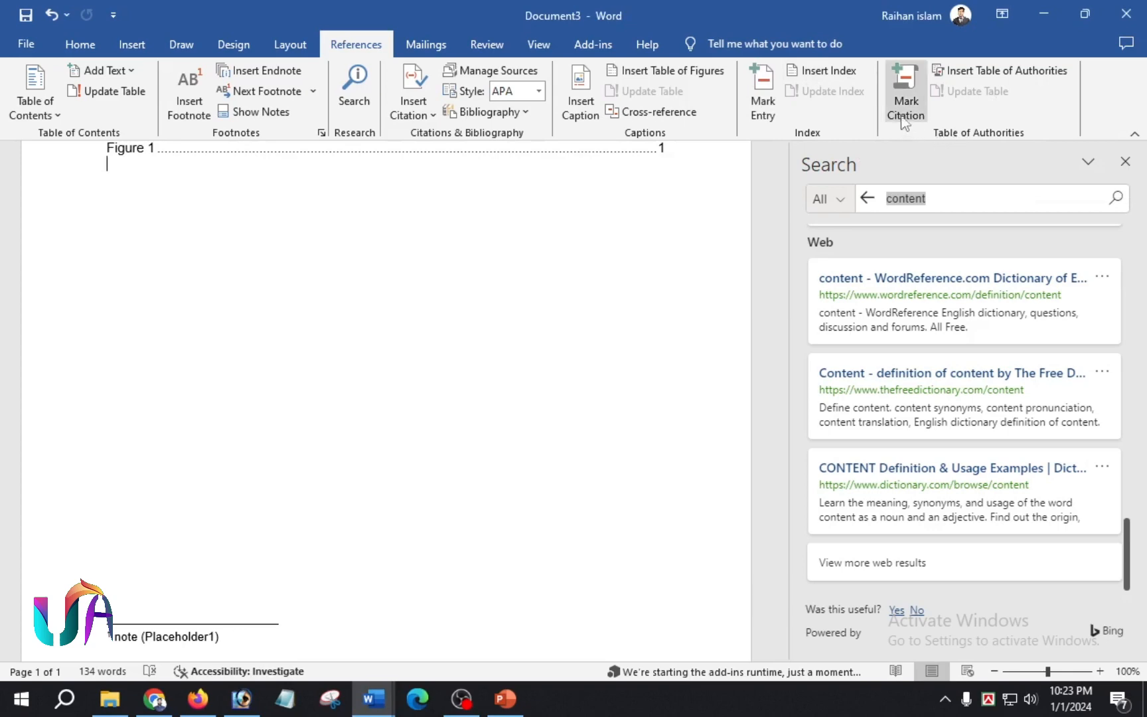
pyautogui.scroll(6, 331, 302)
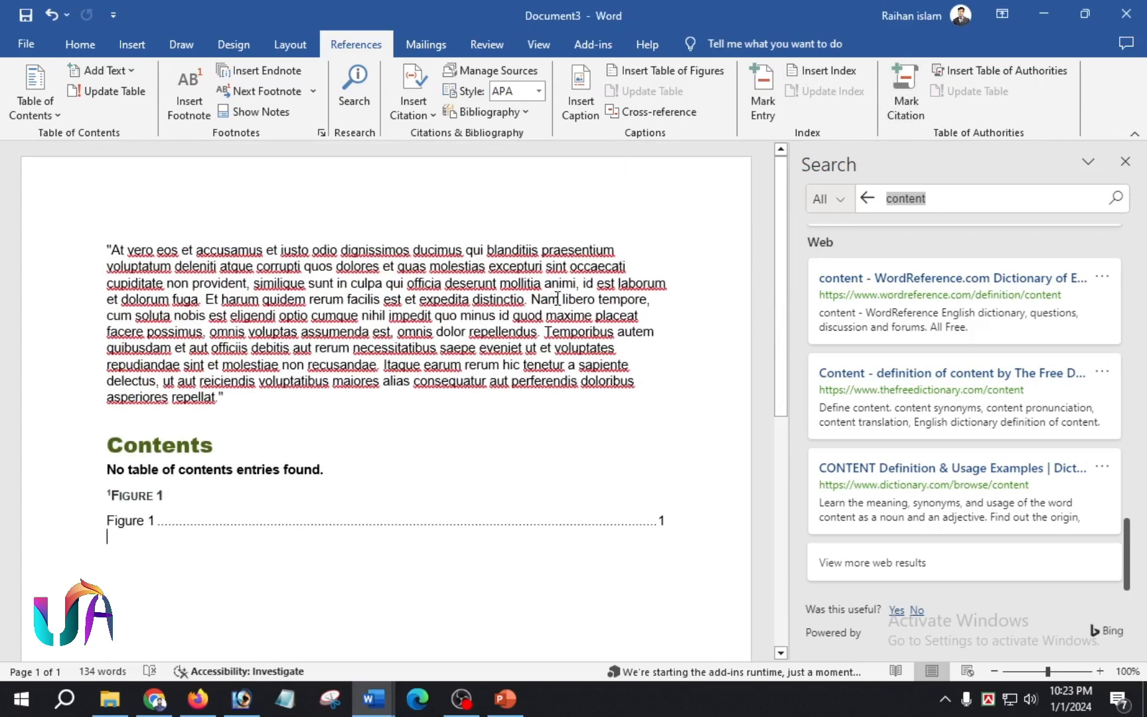
pyautogui.doubleClick(555, 298)
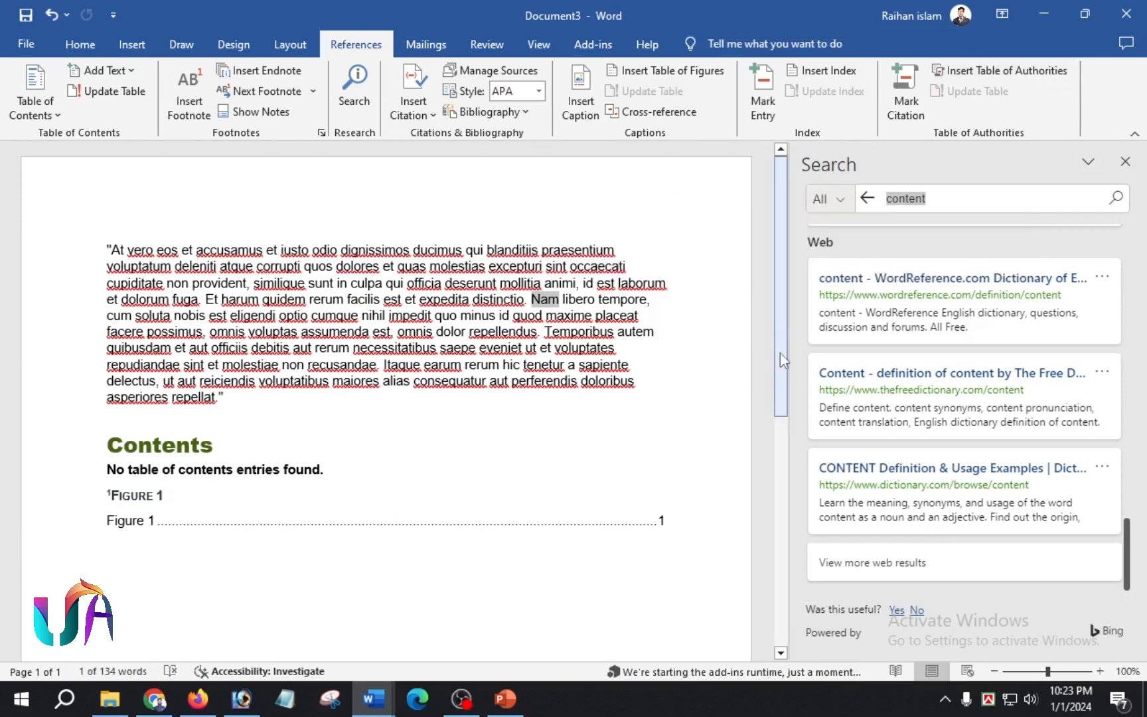
pyautogui.click(1125, 161)
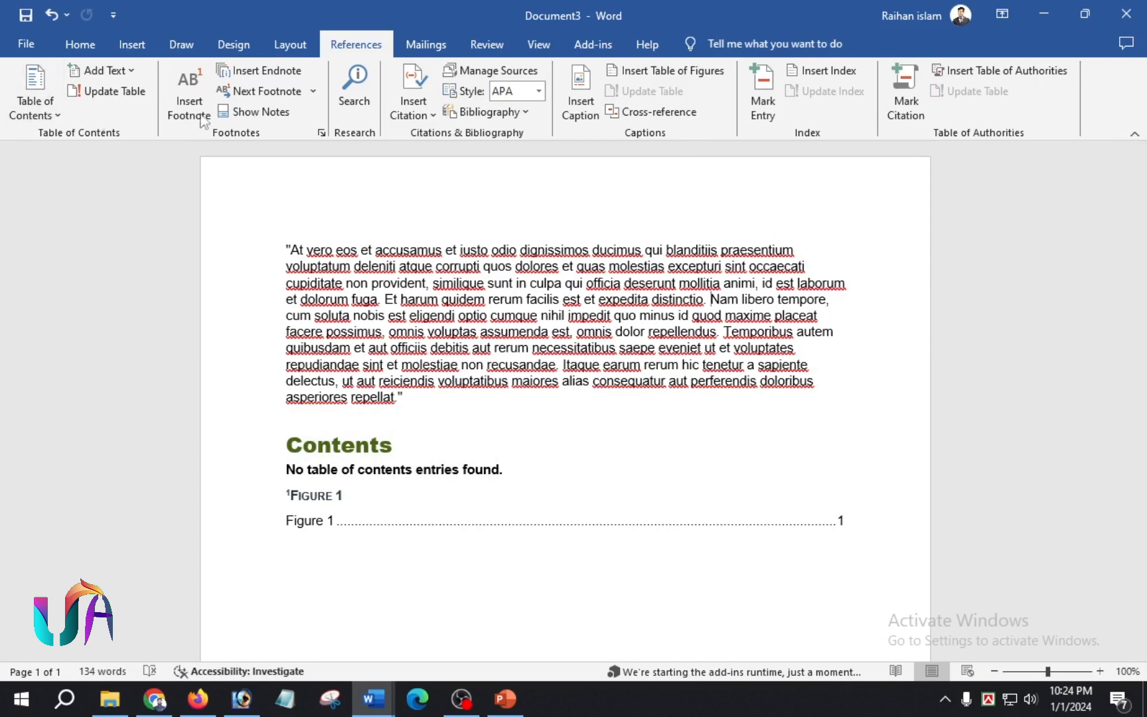
# - Create an envelope with the recipient's name and address and add it to the document
pyautogui.click(429, 53)
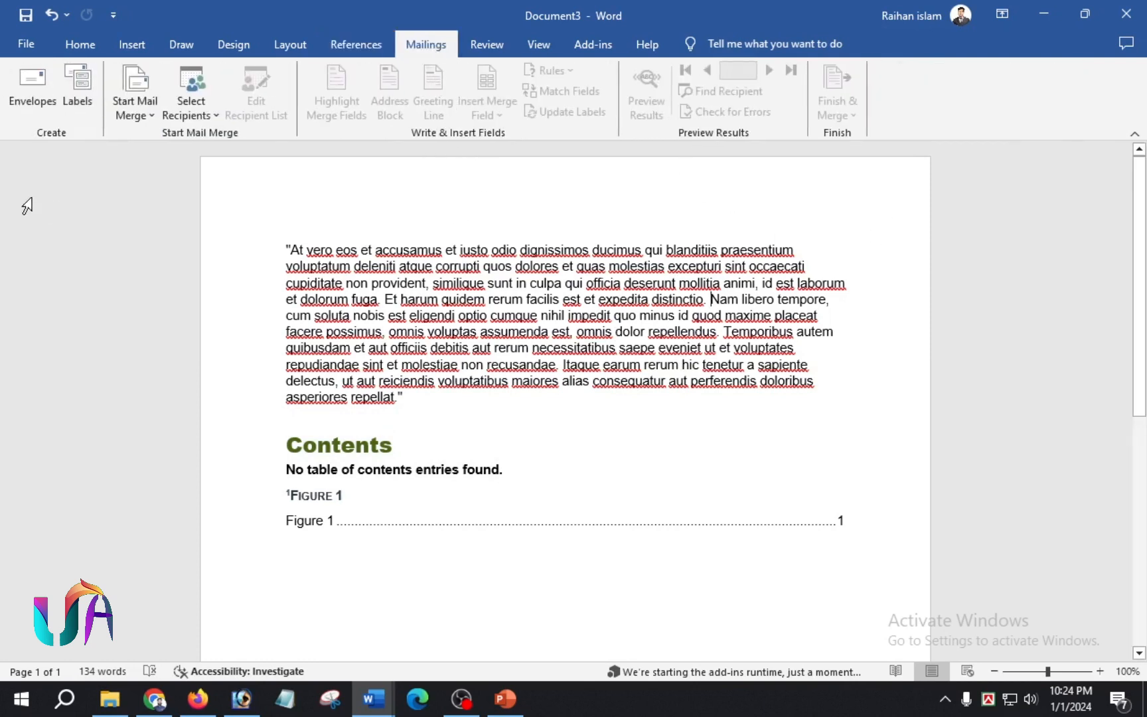
pyautogui.click(23, 95)
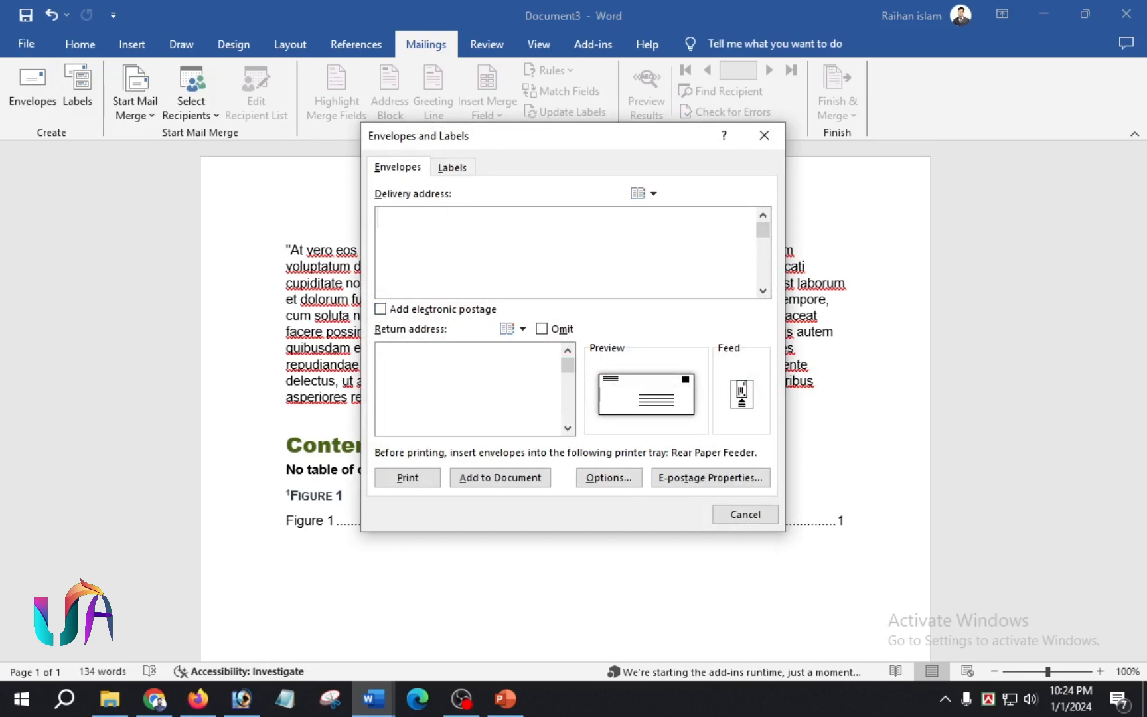
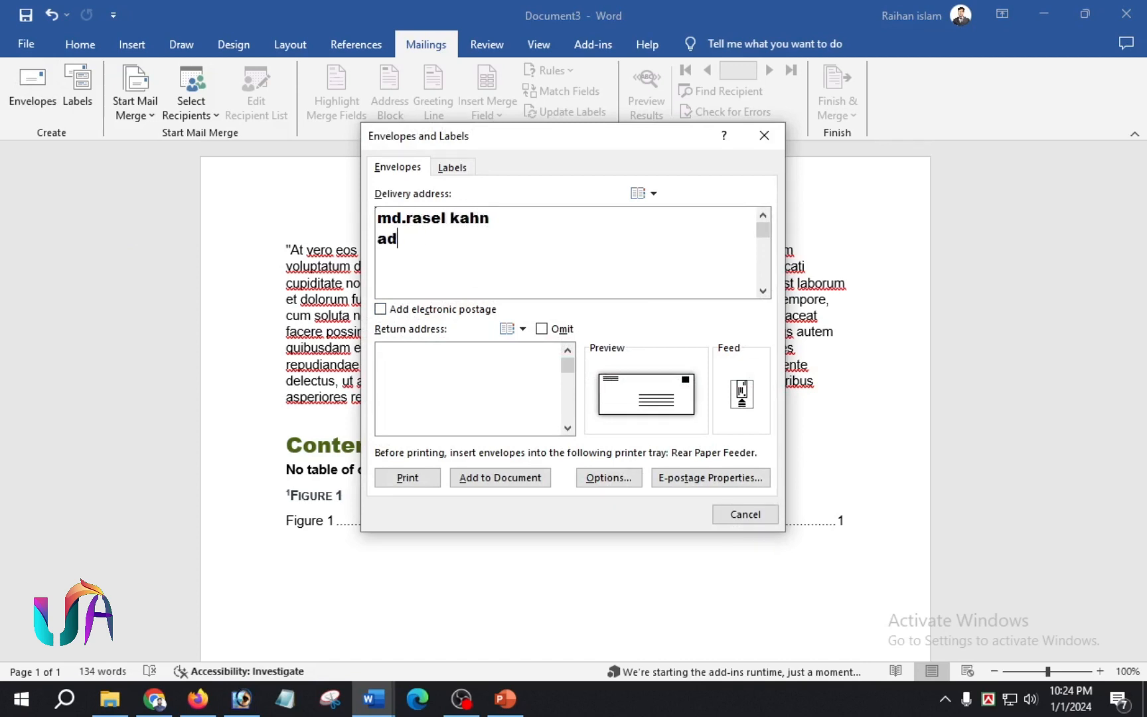
pyautogui.press('Return')
pyautogui.write('address:dhaka')
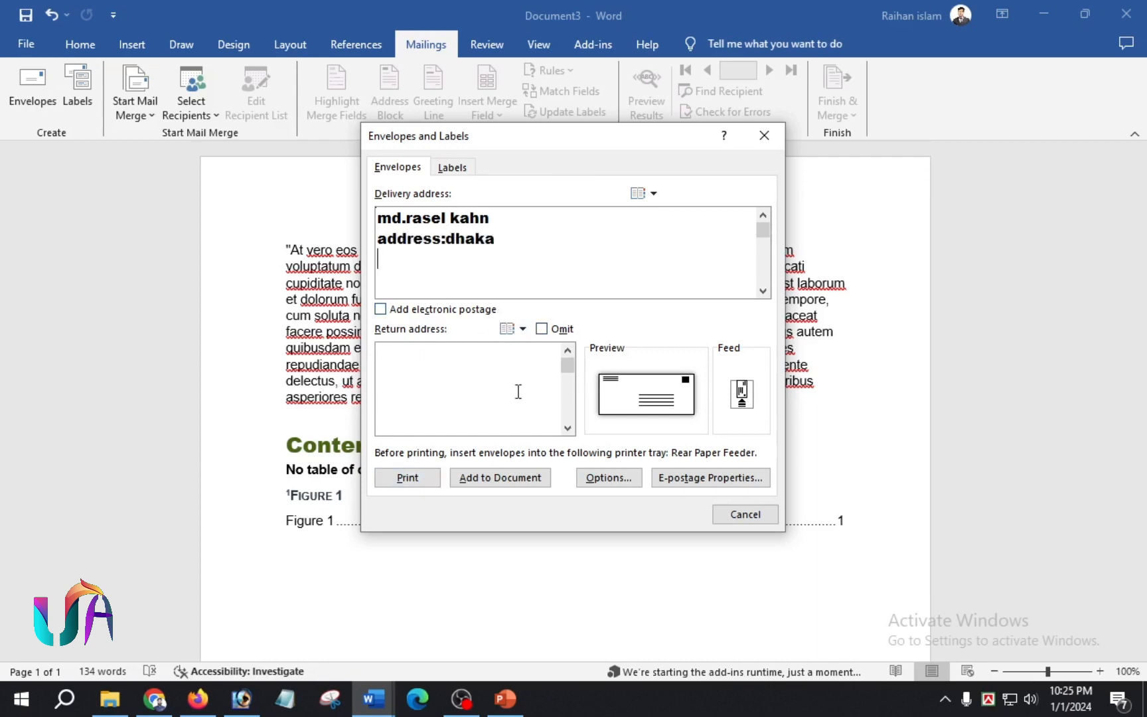
pyautogui.press('Return')
pyautogui.click(504, 481)
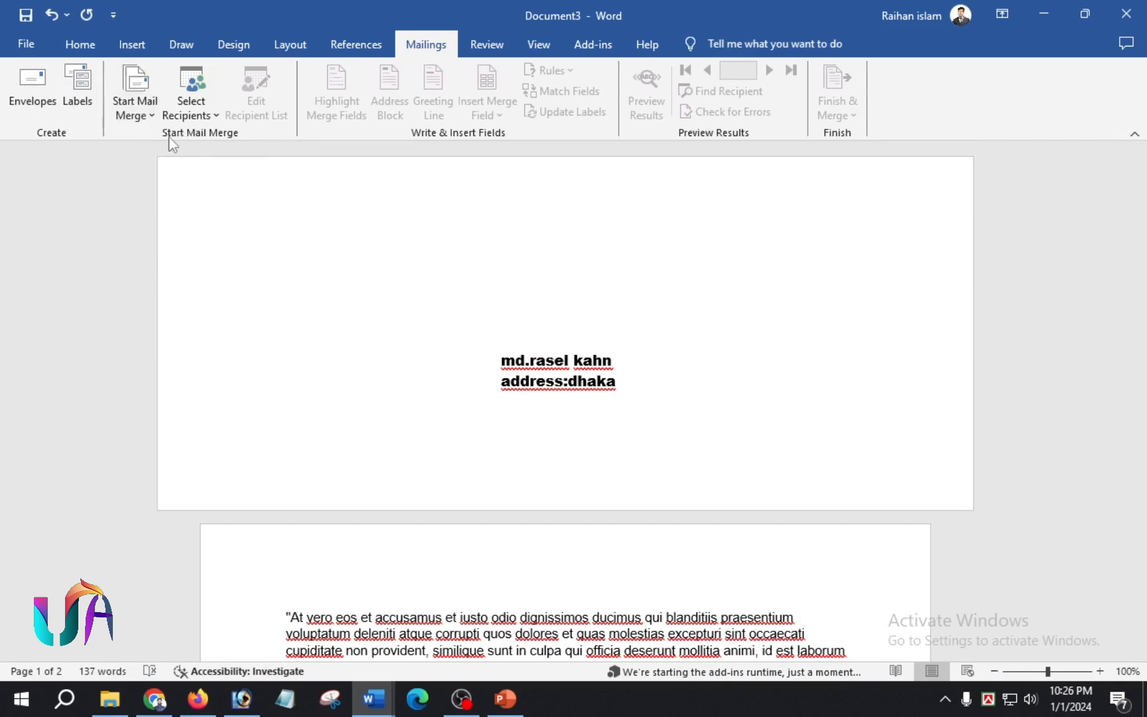
# - Open the Start Mail Merge options
pyautogui.click(148, 110)
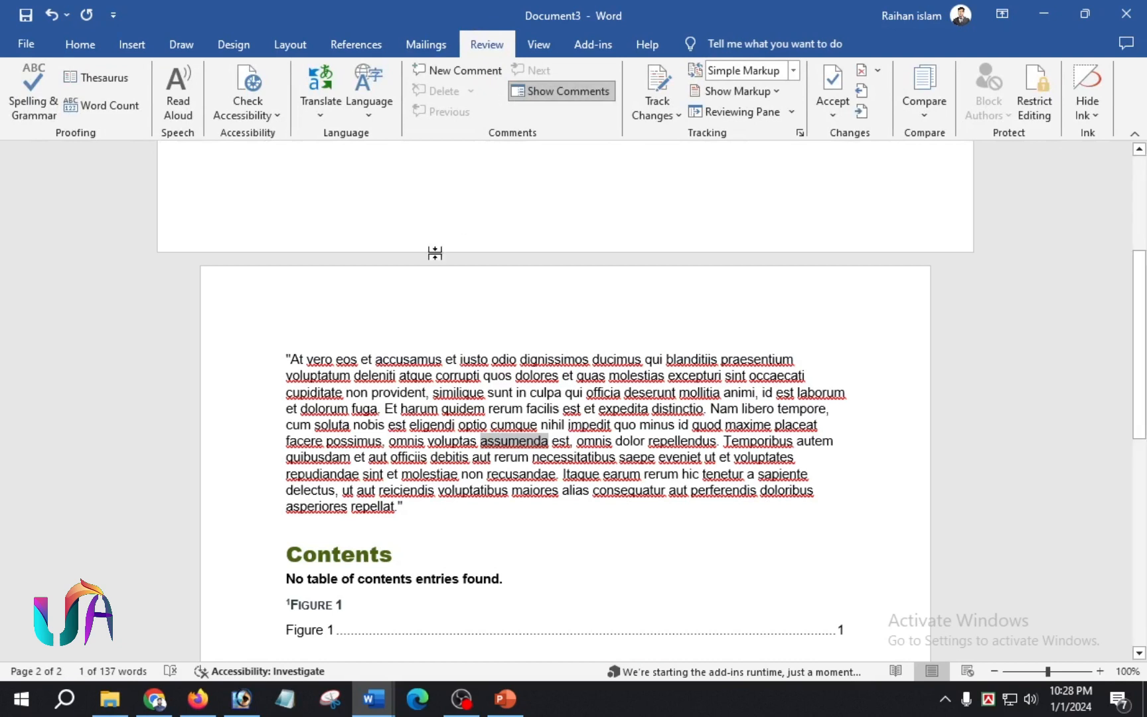
# - Browse the Review tab's Translate and Language dropdowns, then switch to the View tab
pyautogui.click(319, 110)
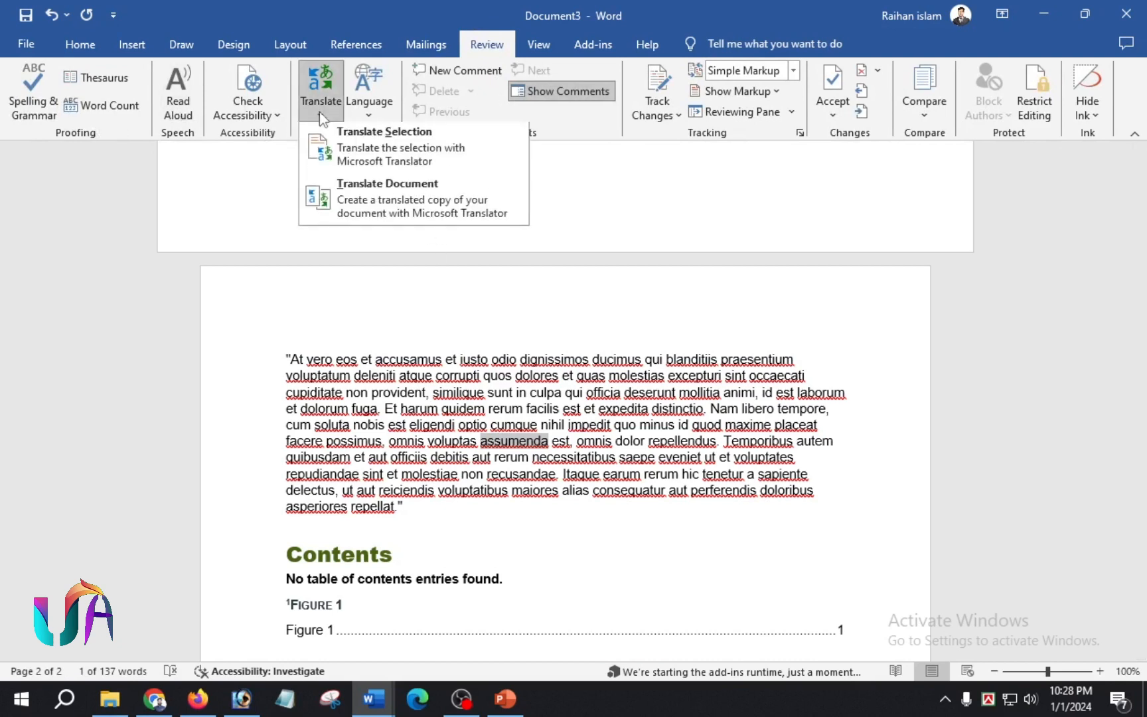
pyautogui.click(369, 113)
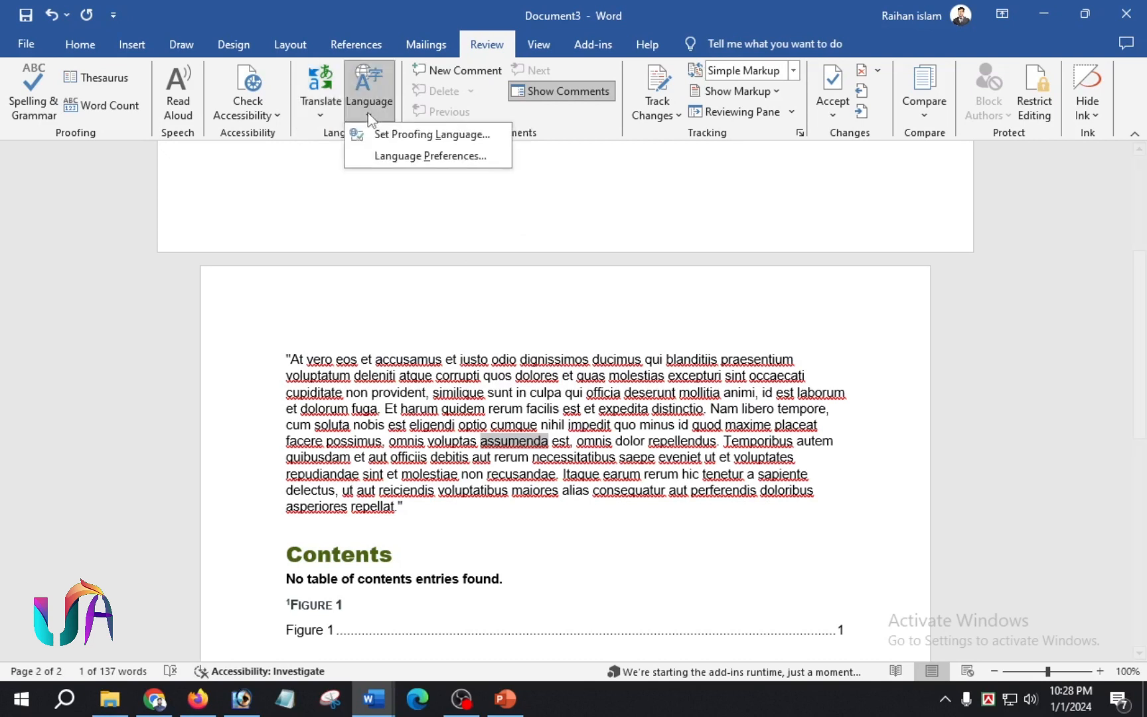
pyautogui.click(250, 190)
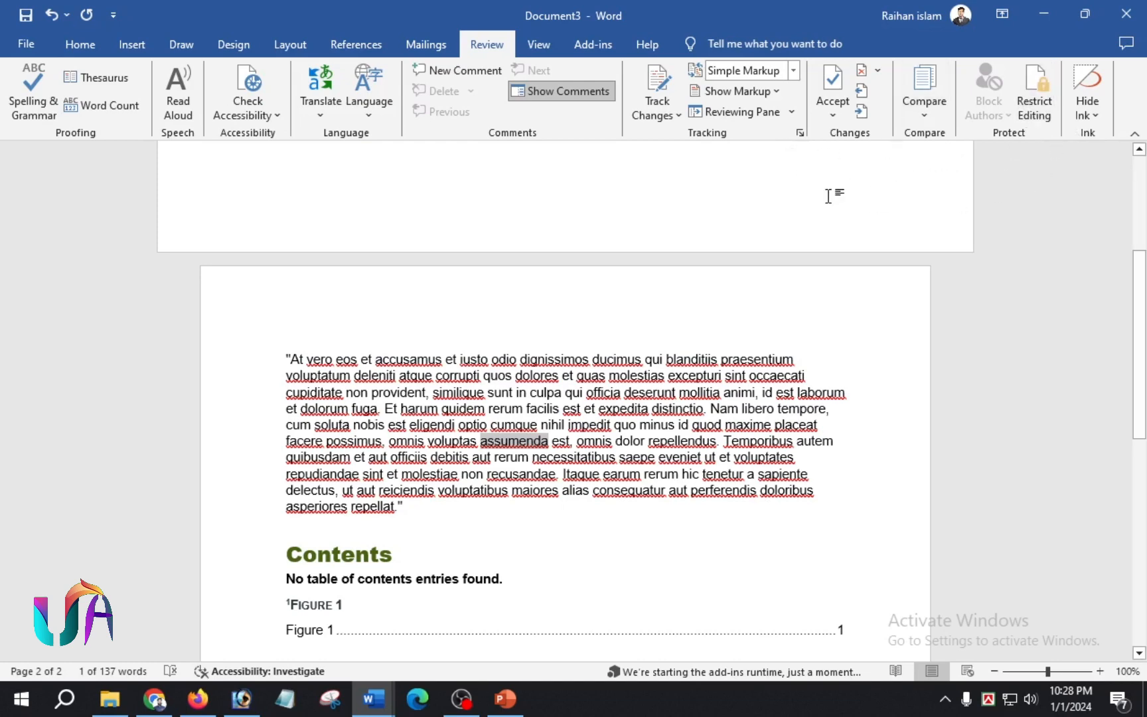
pyautogui.click(538, 43)
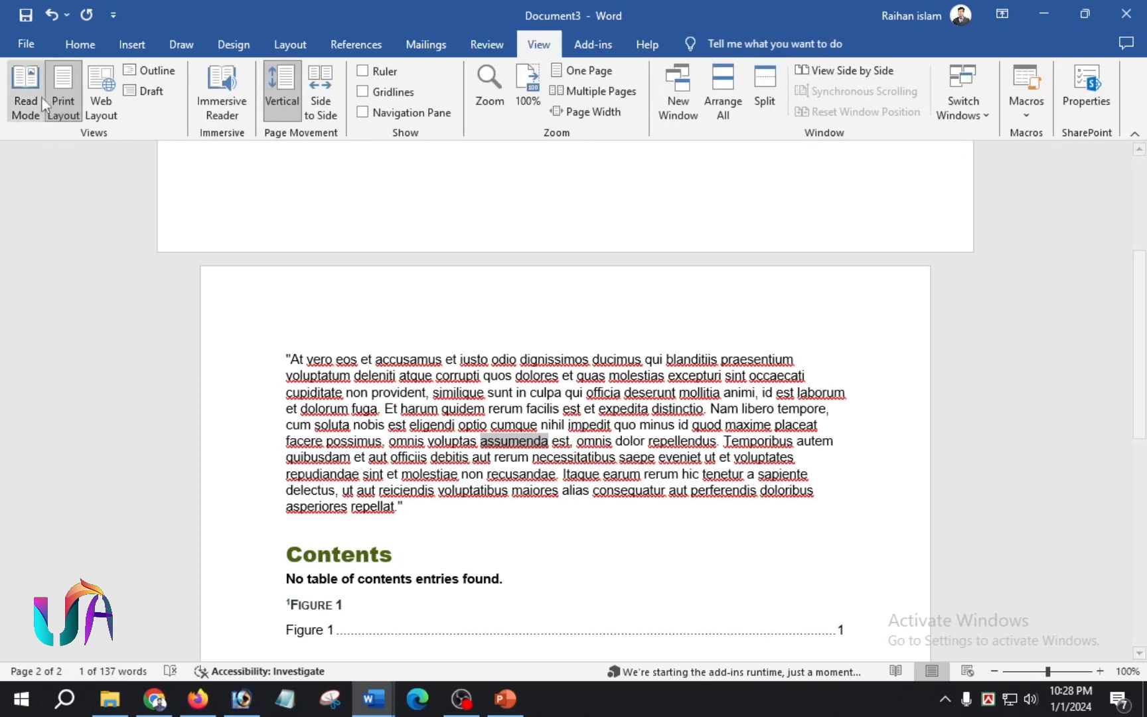
pyautogui.click(24, 93)
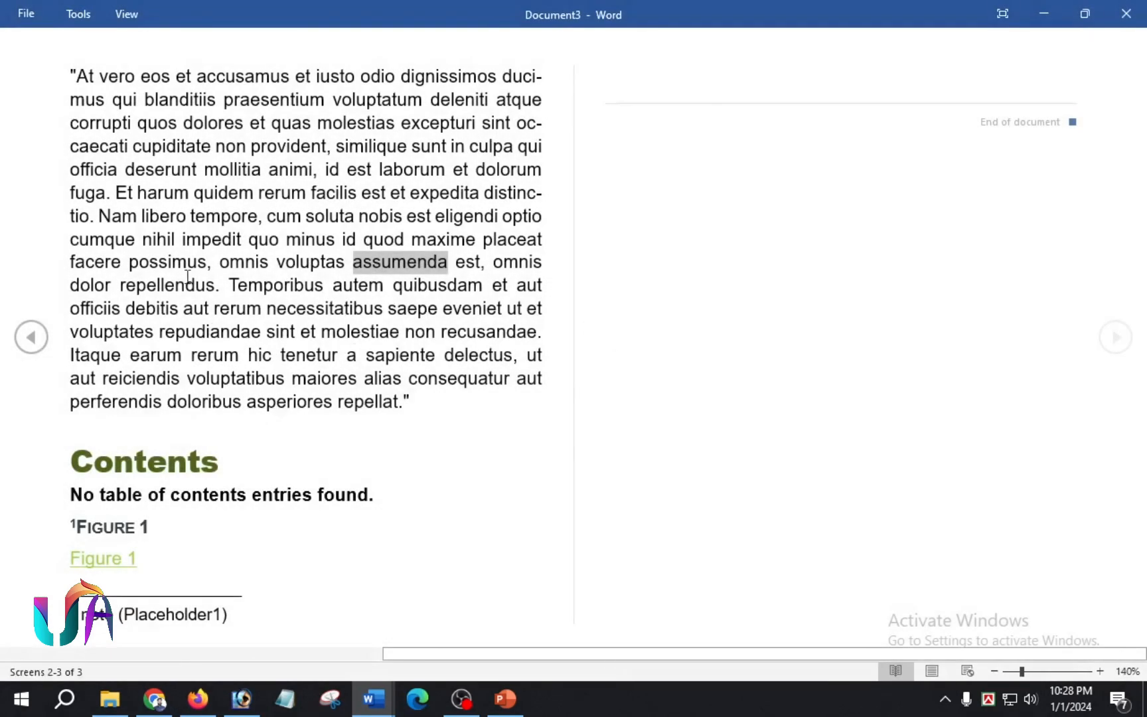
pyautogui.scroll(1, 446, 312)
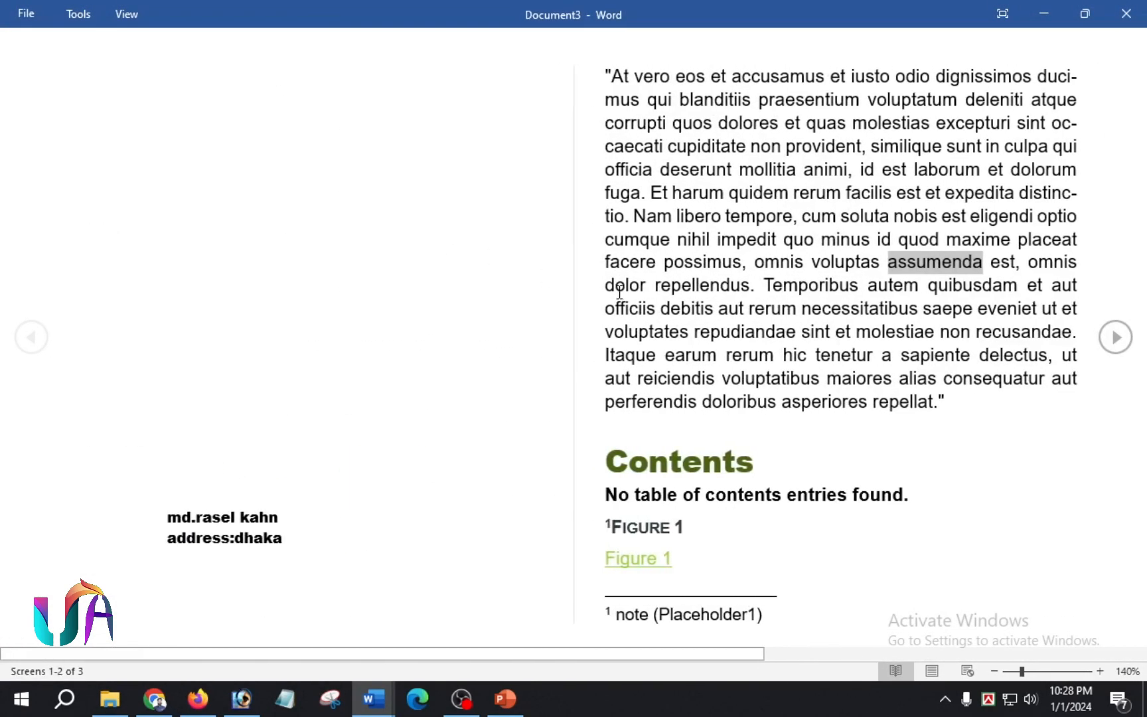
pyautogui.scroll(-1, 664, 285)
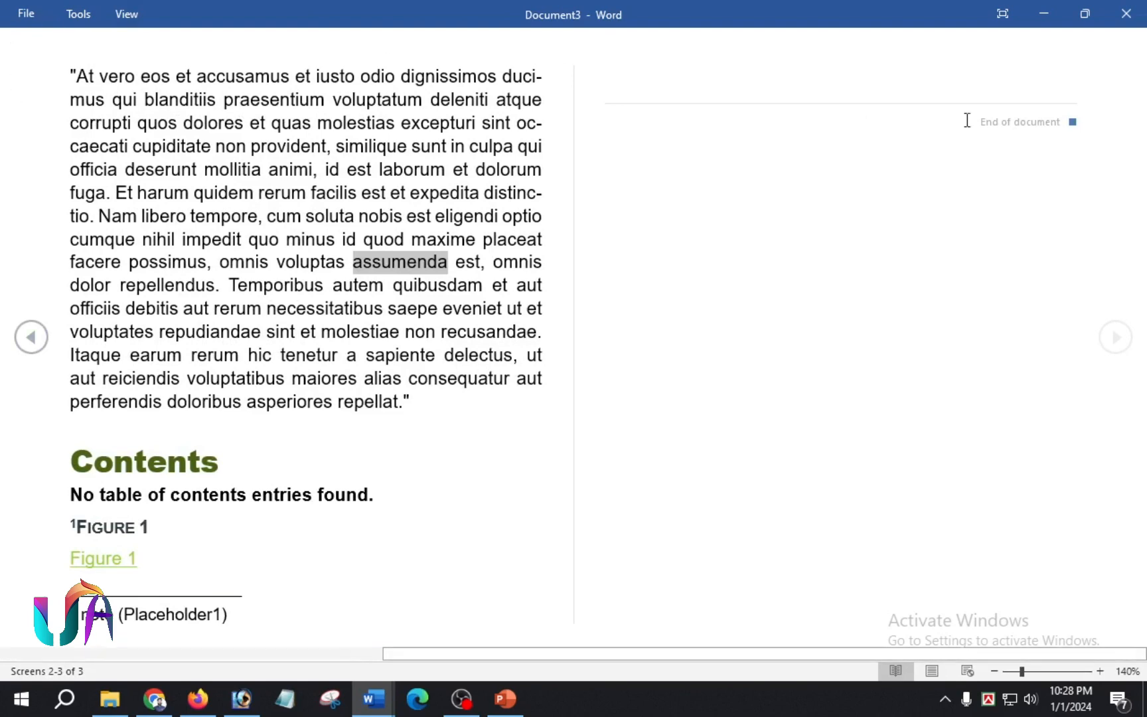
pyautogui.press('Escape')
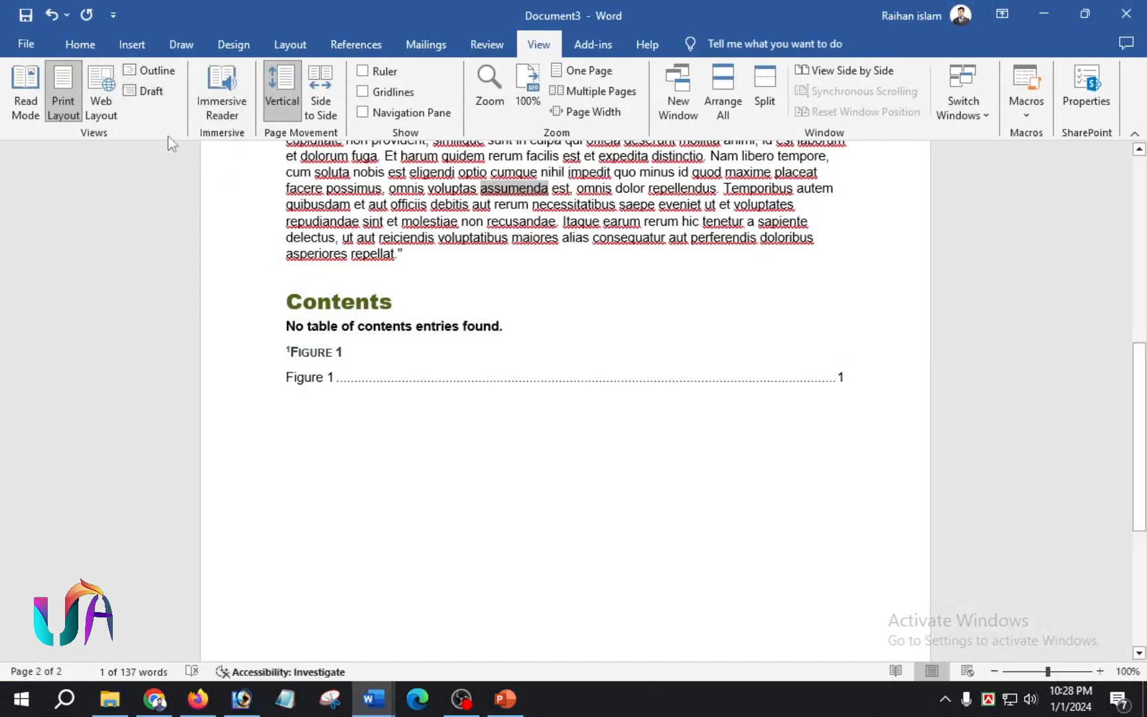
# - Open Document3 in Immersive Reader and play Read Aloud from the text's start, then stop it
pyautogui.click(227, 87)
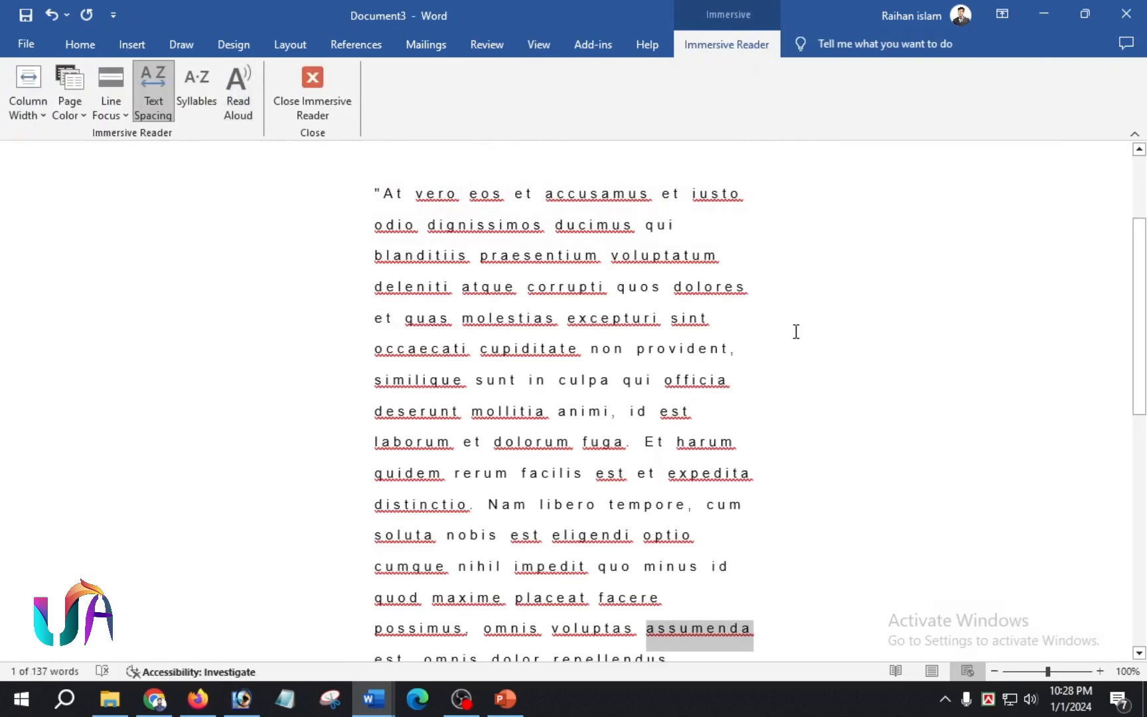
pyautogui.click(545, 194)
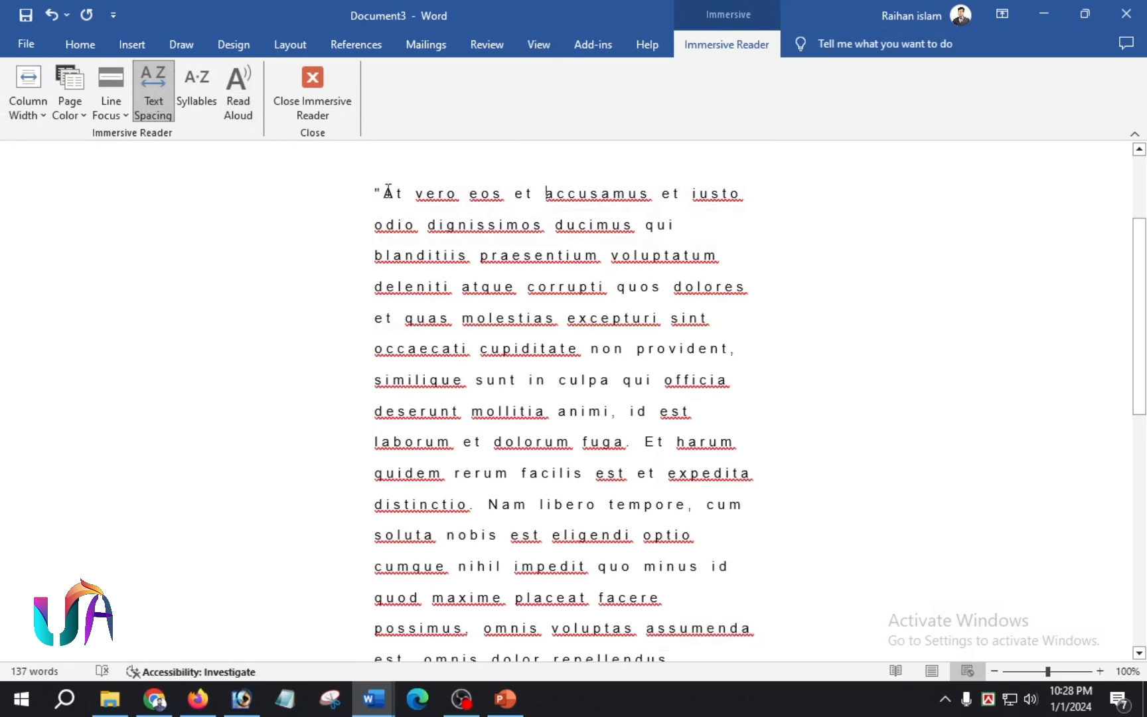
pyautogui.click(238, 92)
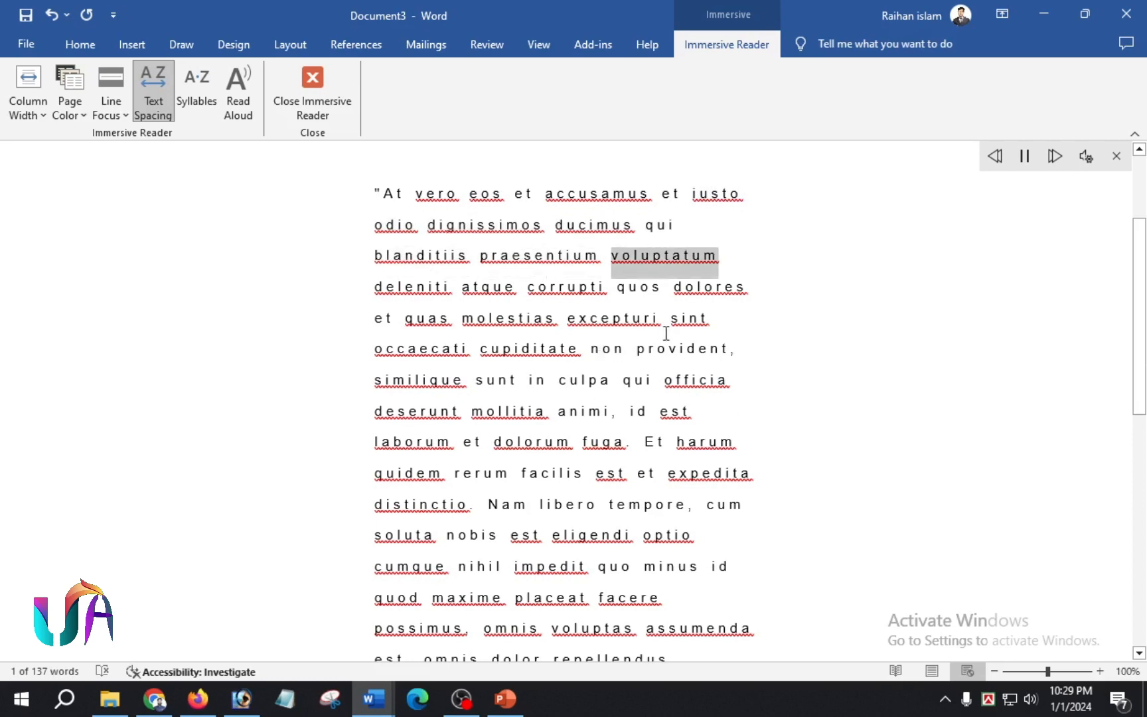
pyautogui.click(1116, 157)
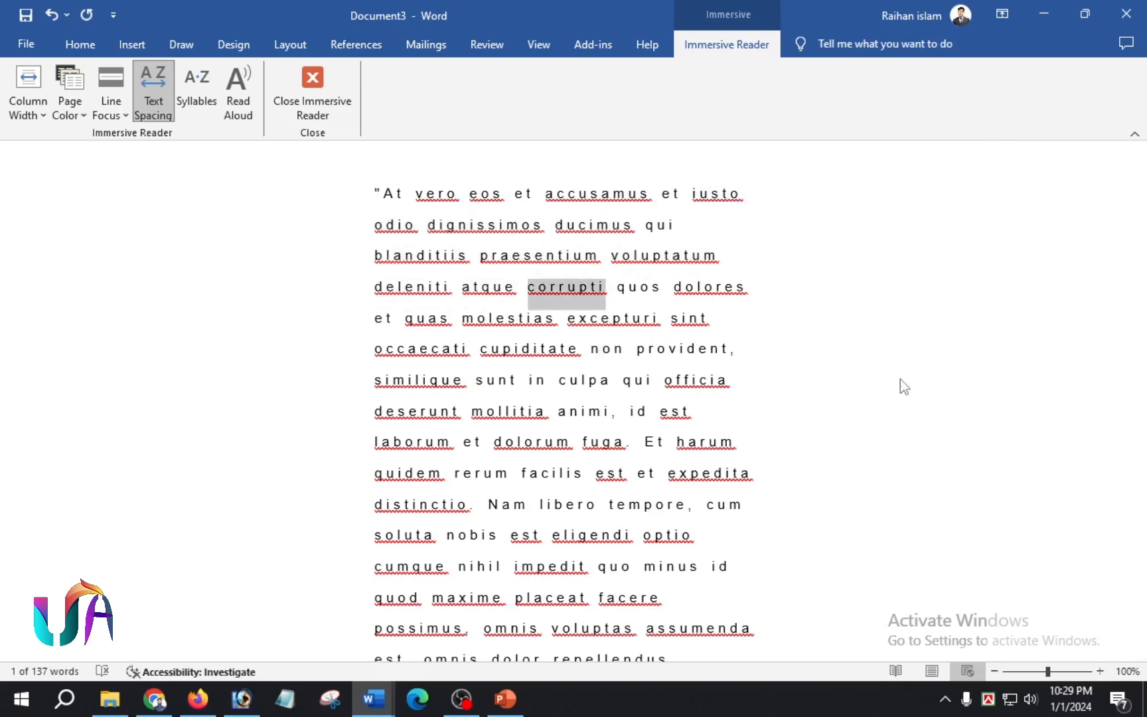
pyautogui.click(486, 44)
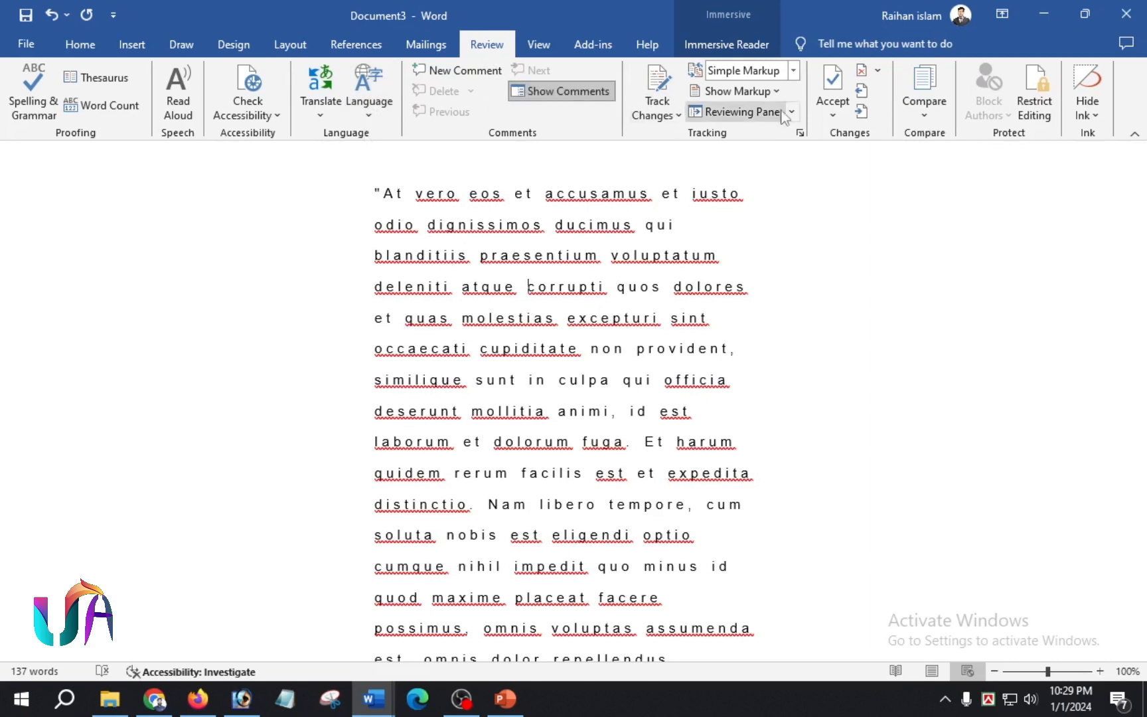
# - Turn on the Ruler and Gridlines and return to Print Layout
pyautogui.click(540, 44)
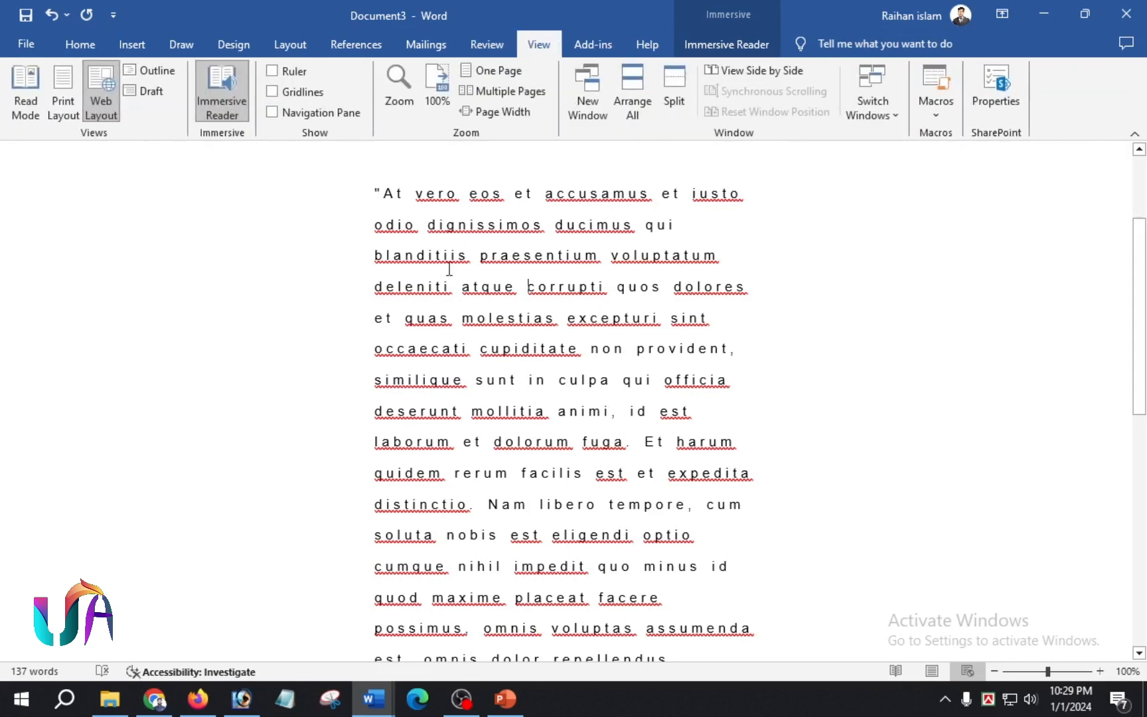
pyautogui.click(271, 71)
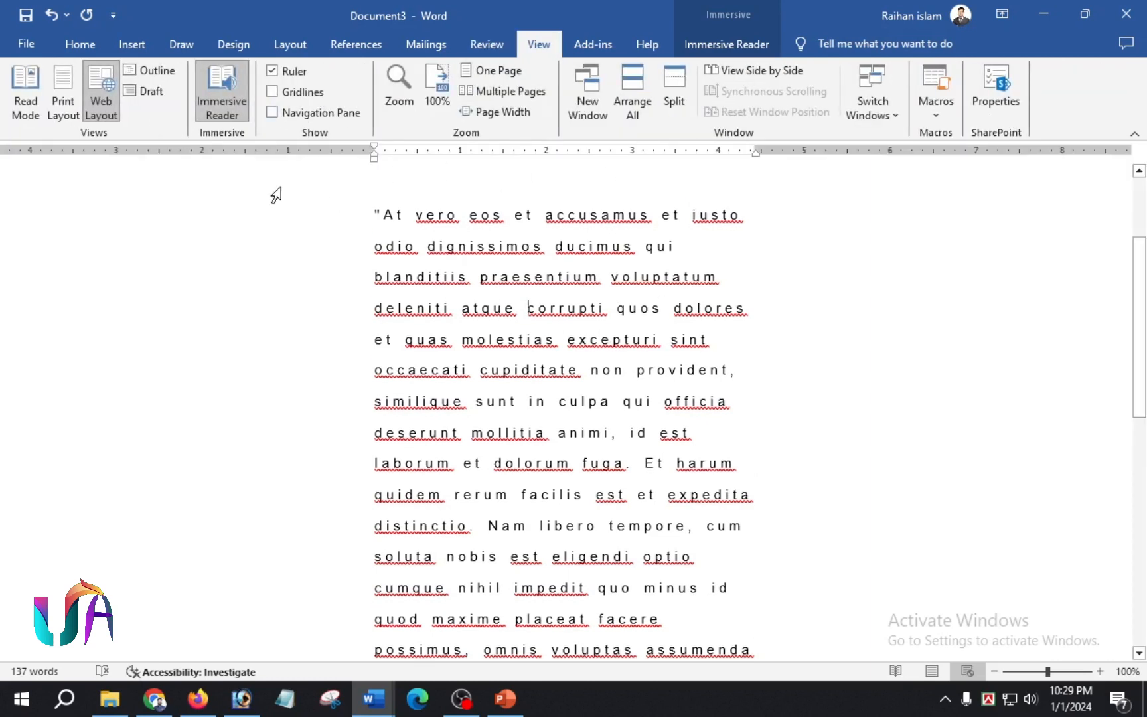
pyautogui.click(272, 92)
pyautogui.hotkey('ctrl', 'alt', 'p')
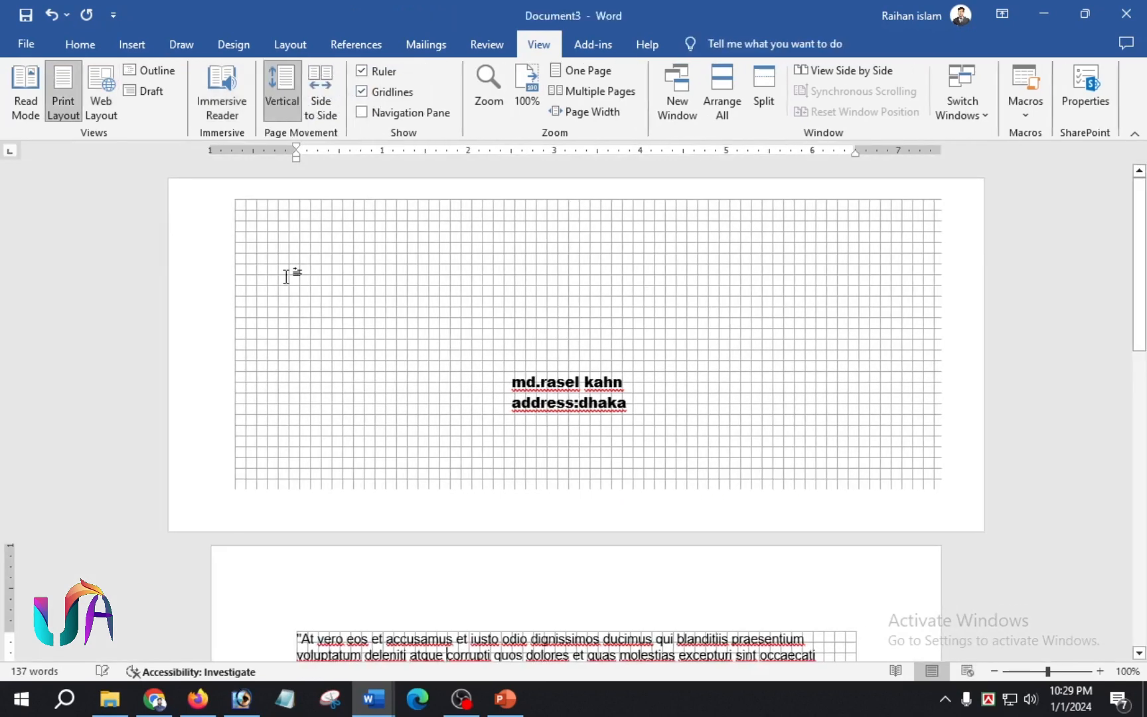